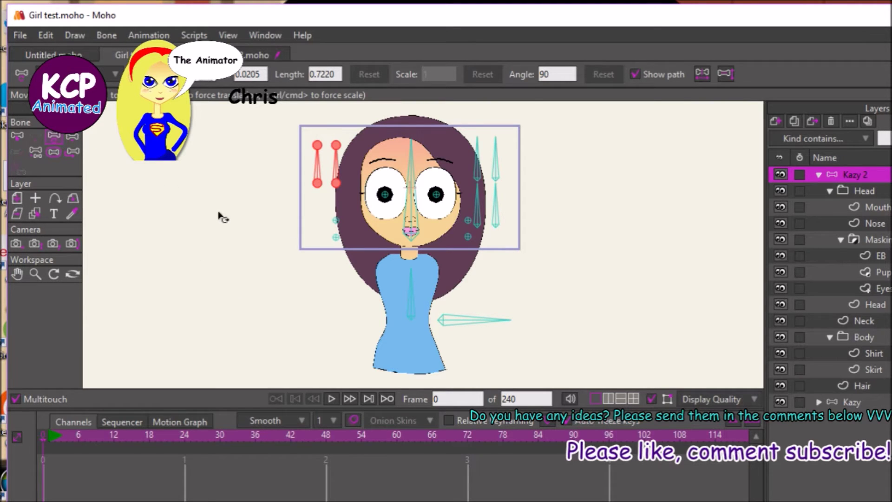
# Separate the duplicated outer bone on the left side of the head, moving it outward to form an evenly spaced row of three
pyautogui.click(18, 135)
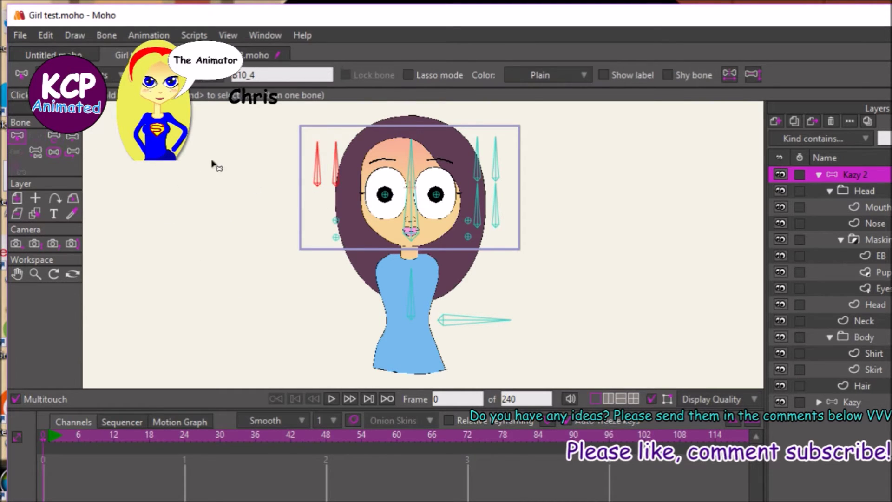
pyautogui.click(313, 181)
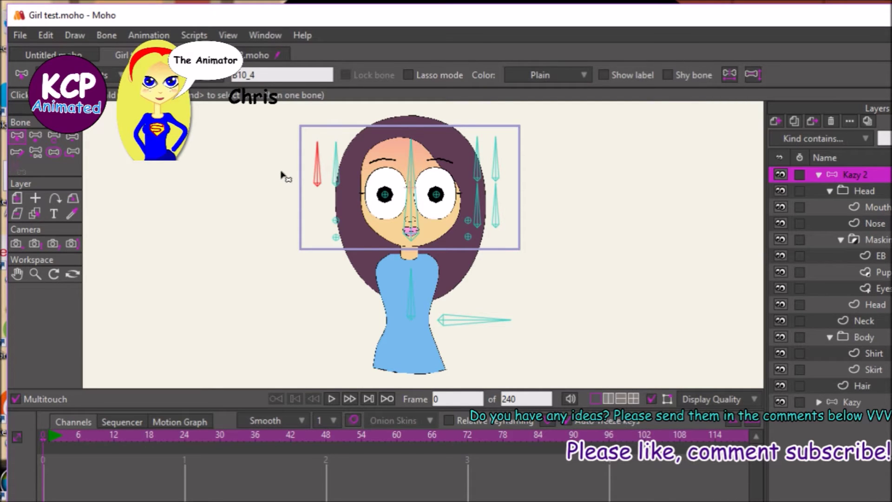
pyautogui.press('t')
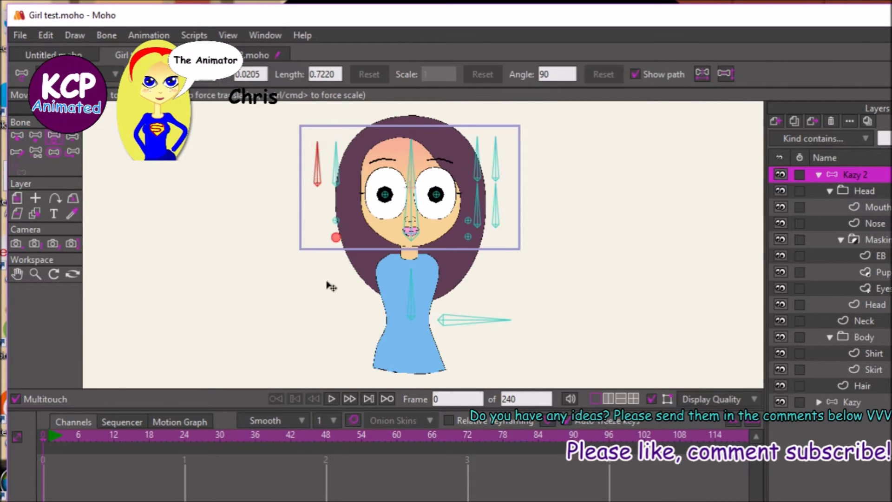
pyautogui.moveTo(319, 187); pyautogui.dragTo(298, 184)
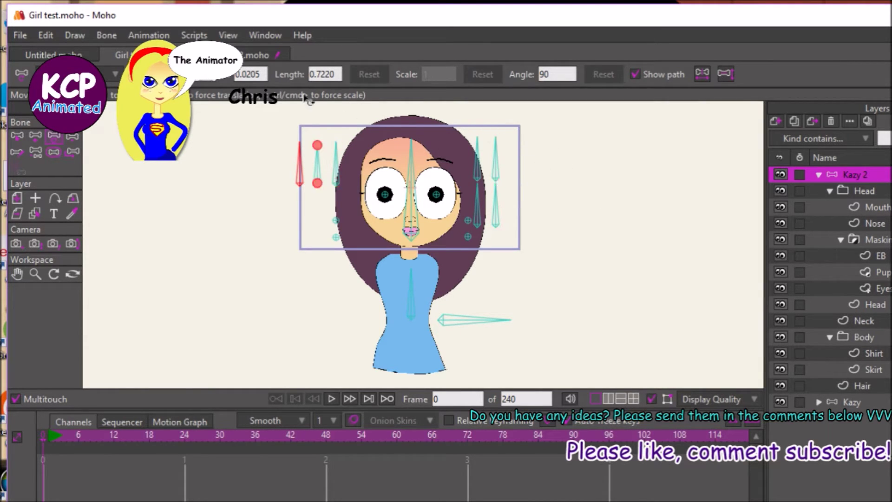
# Enable angle constraints on the four bones on the right side of the head and set their limits
pyautogui.click(17, 135)
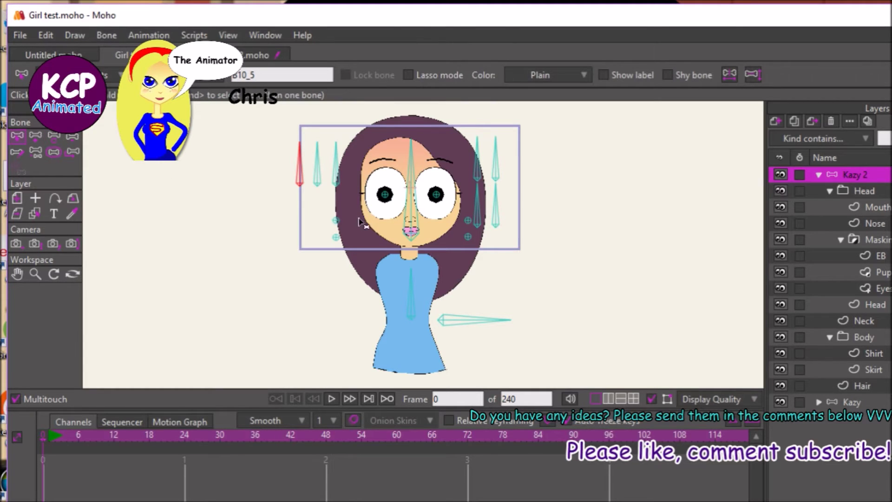
pyautogui.moveTo(462, 168); pyautogui.dragTo(520, 218)
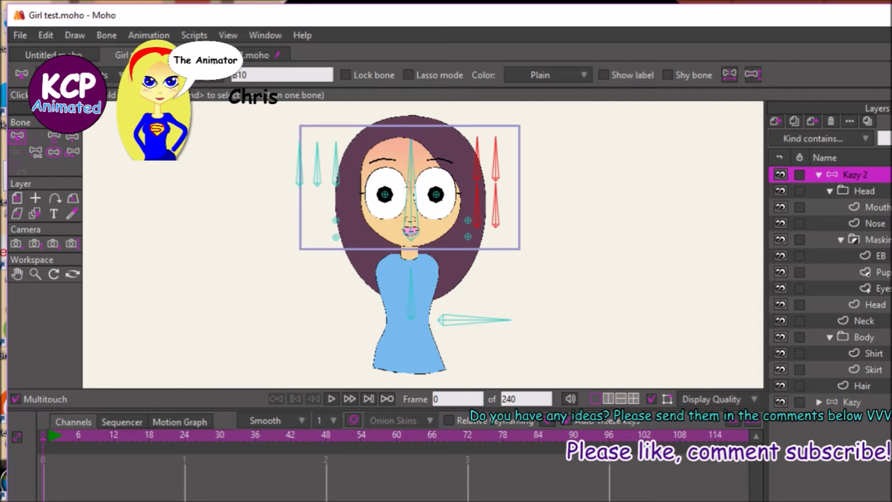
pyautogui.click(114, 77)
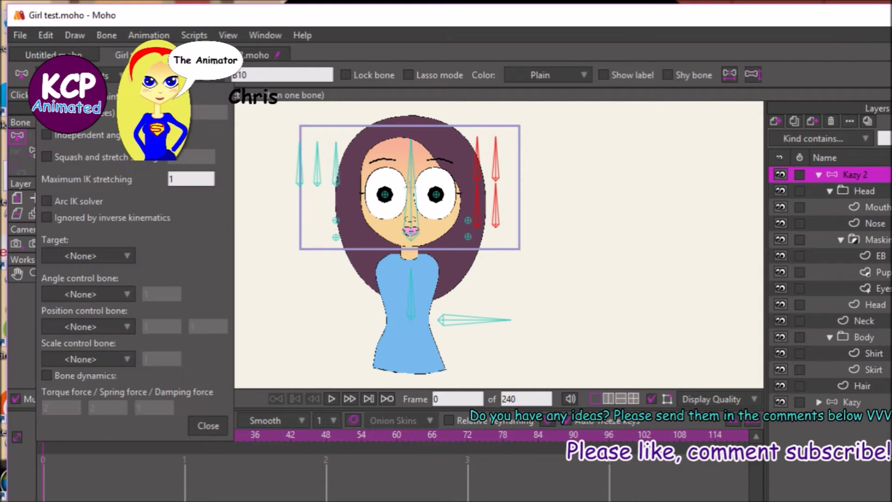
pyautogui.click(105, 111)
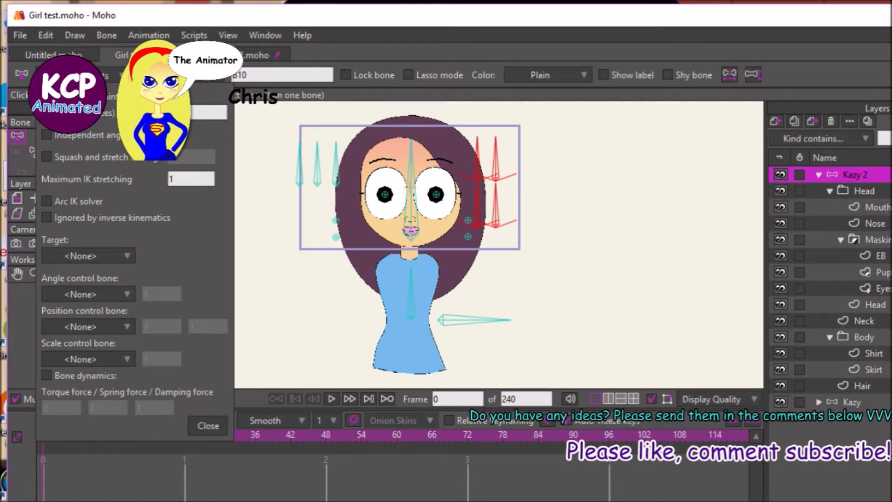
pyautogui.press('Tab')
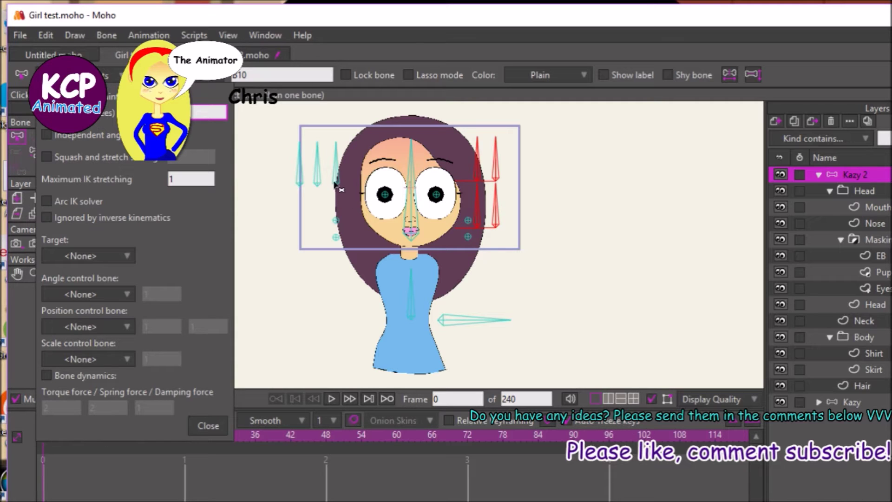
pyautogui.click(208, 424)
# Enable angle constraints on the inner two of the three bones on the left side of the head and set their limits
pyautogui.moveTo(259, 160); pyautogui.dragTo(356, 195)
pyautogui.moveTo(309, 166); pyautogui.dragTo(346, 184)
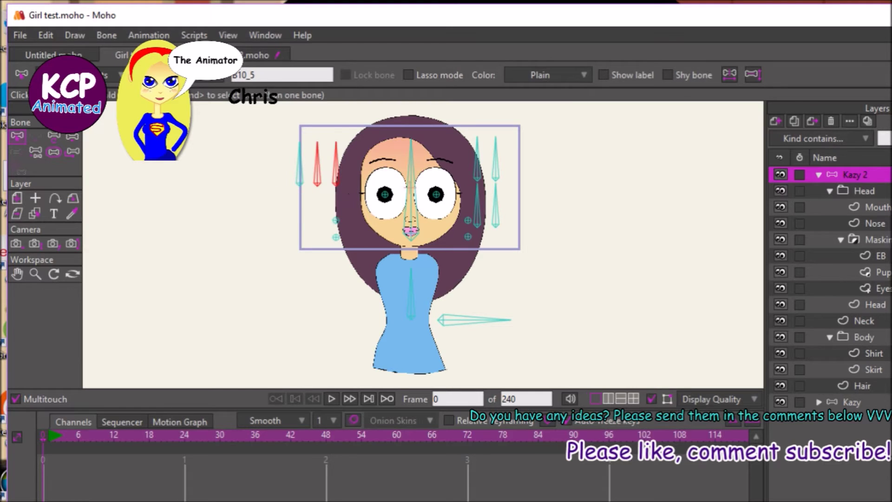
pyautogui.click(81, 75)
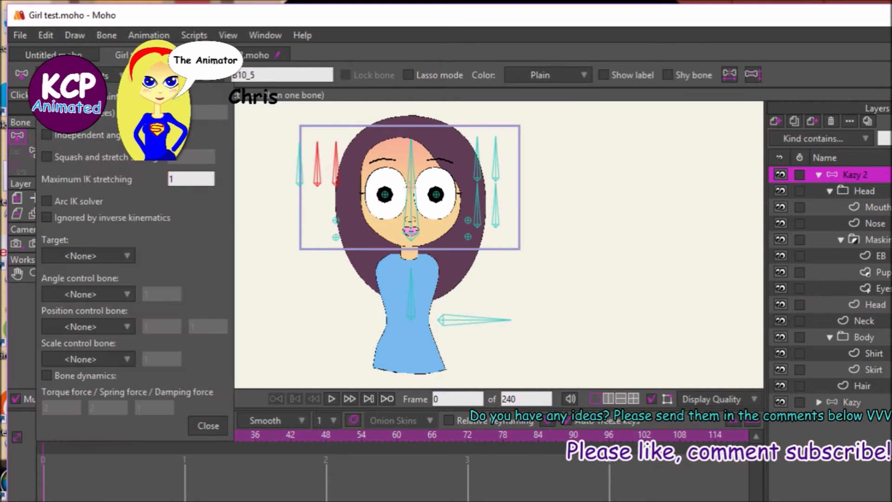
pyautogui.click(46, 96)
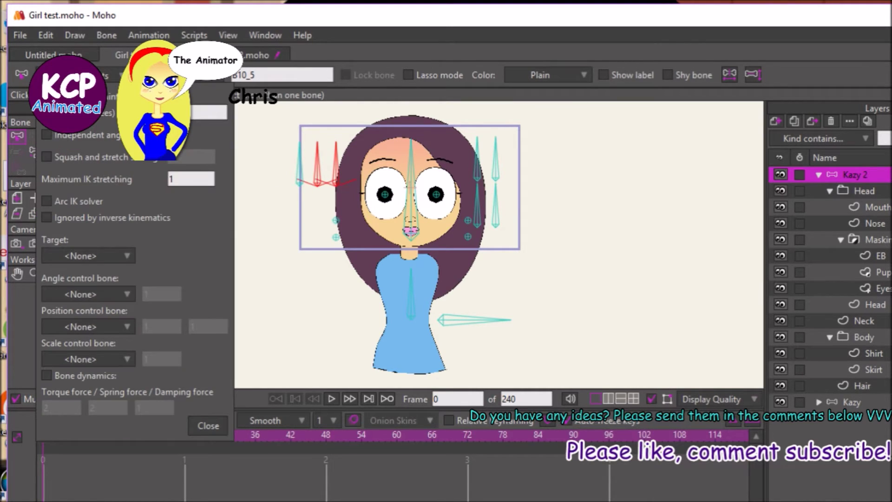
pyautogui.moveTo(210, 112); pyautogui.dragTo(99, 116)
pyautogui.press('Return')
pyautogui.click(207, 426)
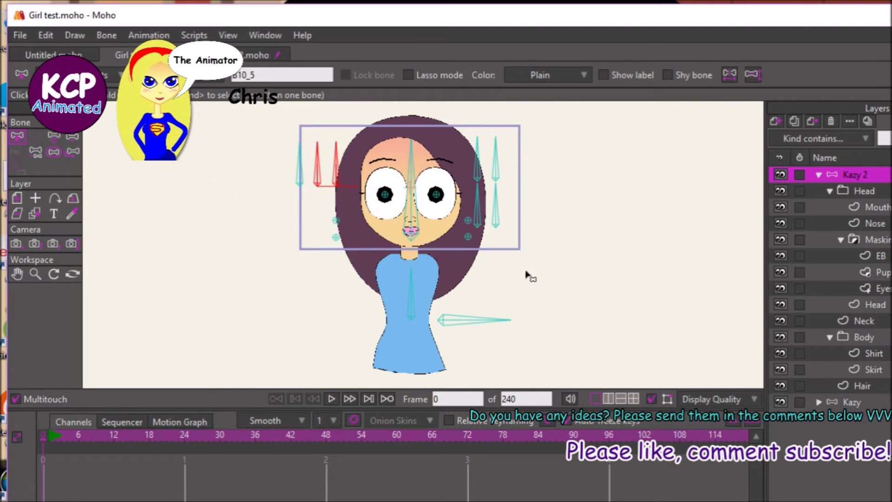
# Rename the horizontal bone beside the body as BASE
pyautogui.click(492, 220)
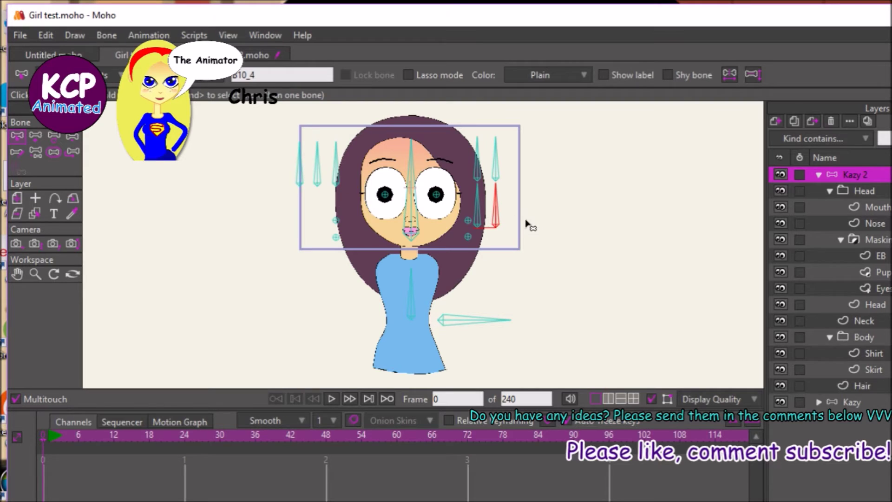
pyautogui.click(476, 172)
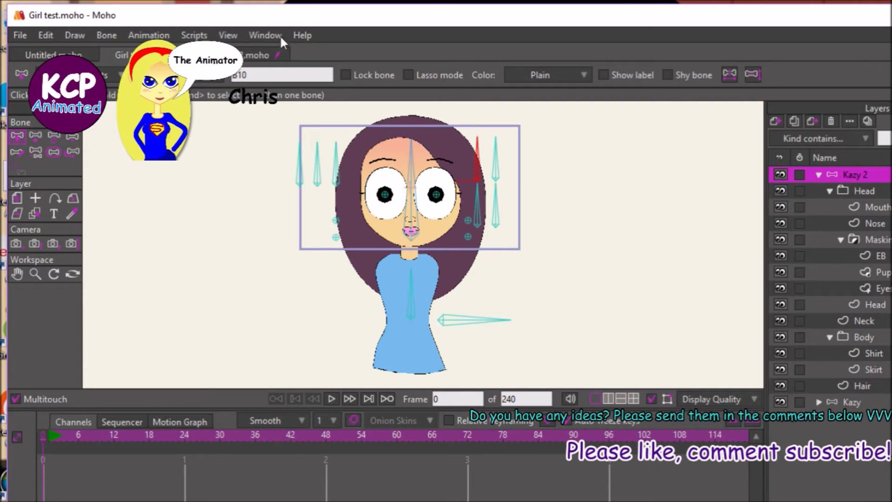
pyautogui.click(471, 320)
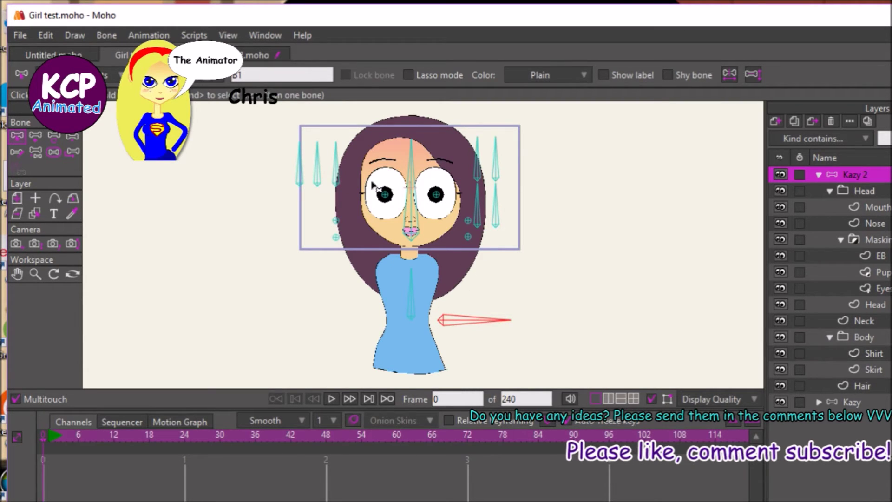
pyautogui.doubleClick(291, 75)
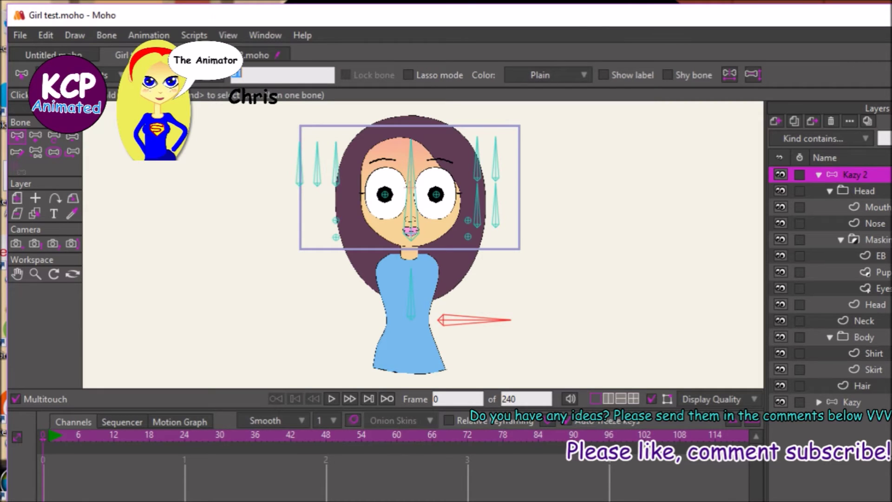
pyautogui.write('BASE')
pyautogui.press('Return')
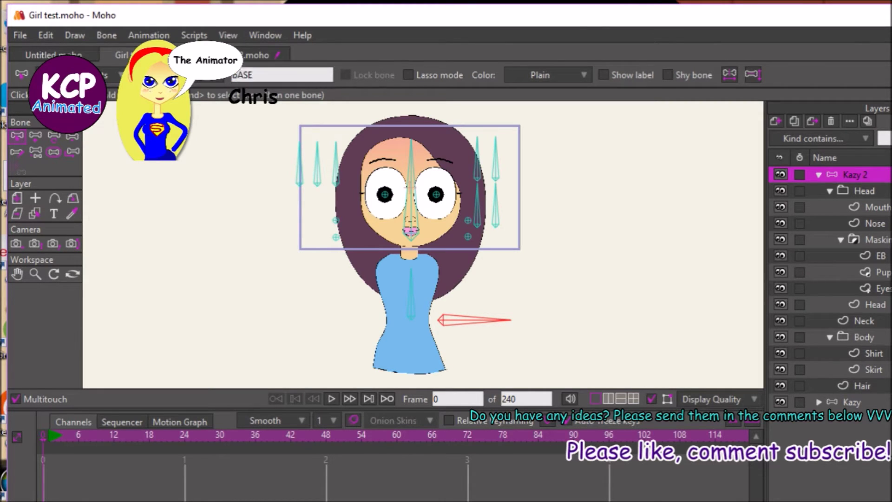
# Rename the torso bone as BODY and the long bone through the face as HEAD
pyautogui.click(410, 304)
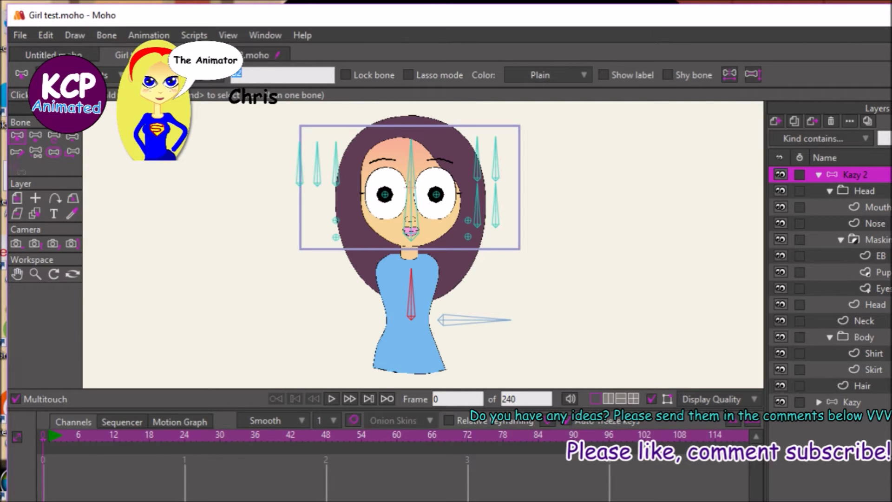
pyautogui.write('BODY')
pyautogui.press('Return')
pyautogui.click(410, 185)
pyautogui.click(298, 76)
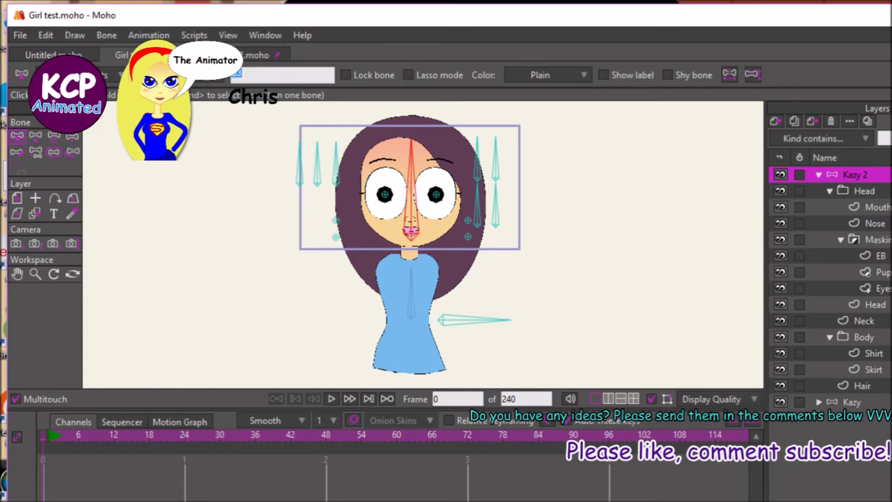
pyautogui.write('HEAD')
pyautogui.press('Return')
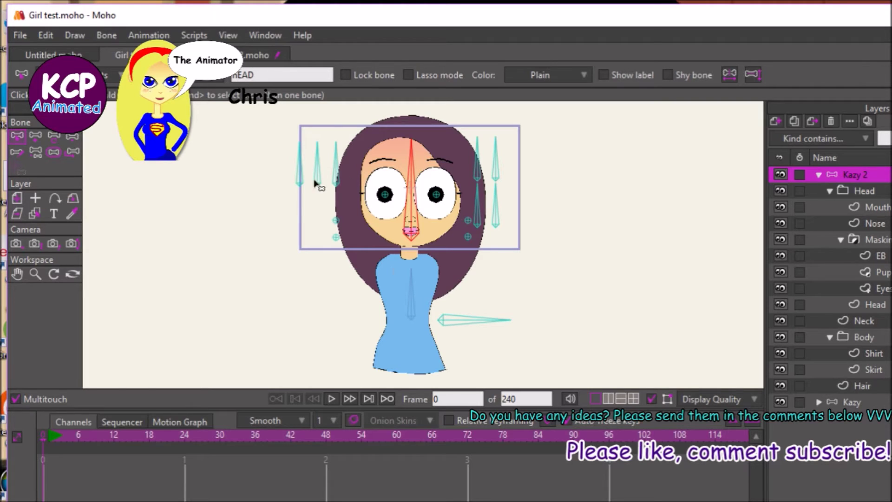
# Rename the upper inner bone on the right side of the head as HEY
pyautogui.click(478, 171)
pyautogui.click(267, 74)
pyautogui.write('H')
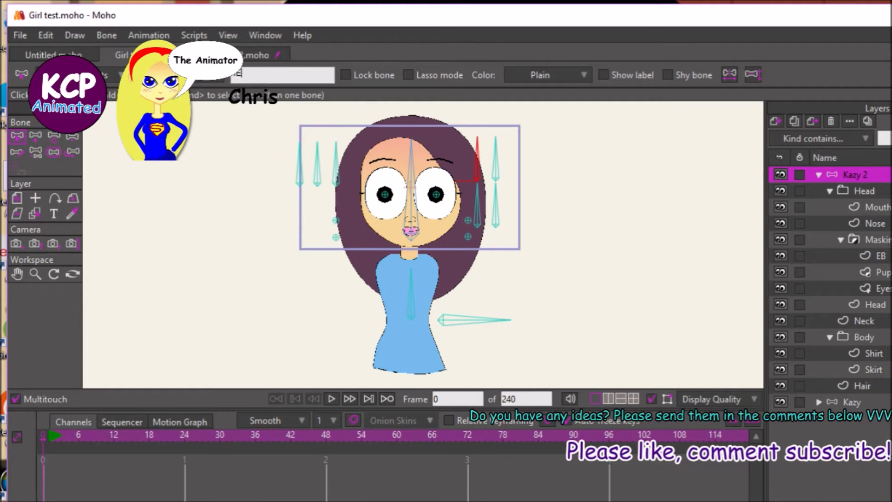
pyautogui.write('EY')
pyautogui.press('Return')
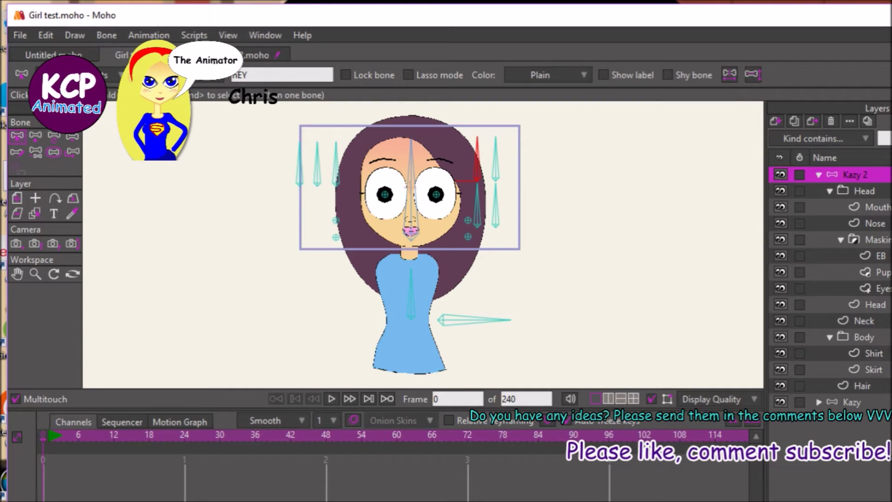
# Open the name of the upper outer bone right of the head for editing, and rename the lower inner bone there as SMILE
pyautogui.click(502, 152)
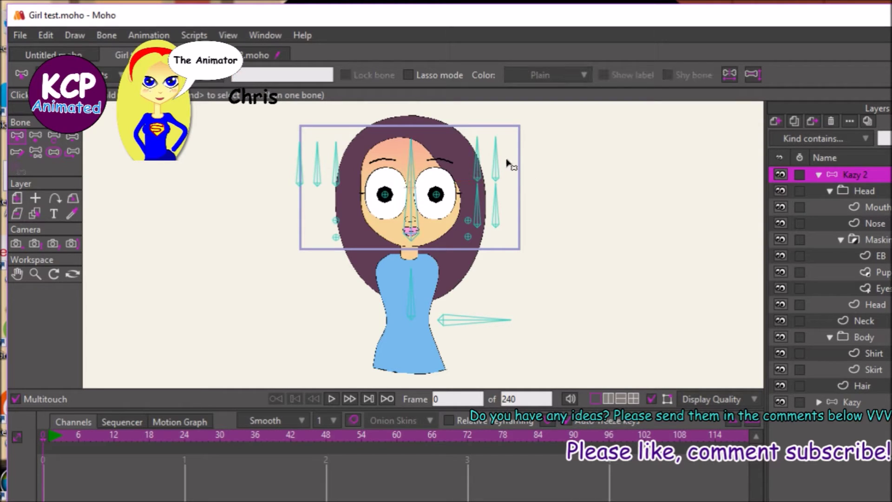
pyautogui.click(491, 166)
pyautogui.doubleClick(256, 69)
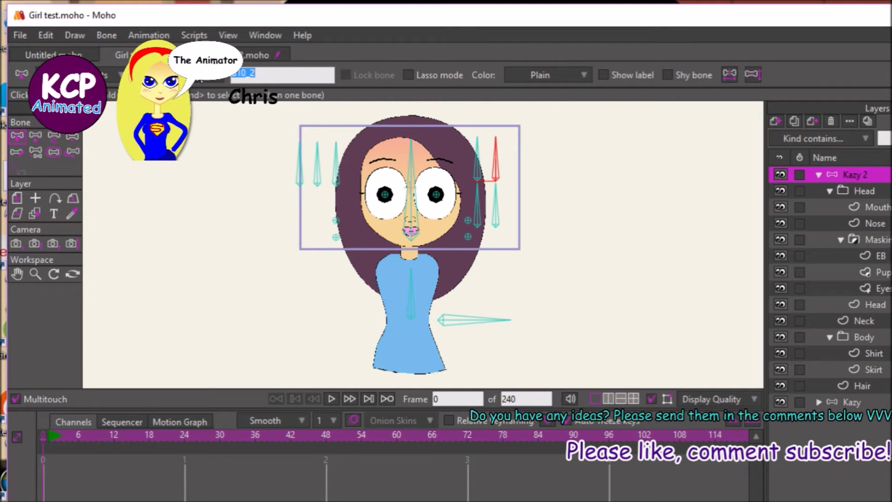
pyautogui.click(476, 207)
pyautogui.moveTo(260, 73); pyautogui.dragTo(201, 79)
pyautogui.write('SMILE')
# Rename the lower outer bone on the right side of the head as FROWN
pyautogui.click(495, 188)
pyautogui.moveTo(258, 74); pyautogui.dragTo(204, 80)
pyautogui.write('FRO')
pyautogui.click(205, 81)
pyautogui.click(249, 168)
pyautogui.write('WN')
pyautogui.press('Return')
# Rename the innermost of the three bones on the left side of the head as BORED
pyautogui.click(336, 179)
pyautogui.moveTo(259, 75); pyautogui.dragTo(209, 78)
pyautogui.write('BORED')
pyautogui.press('Return')
# Rename the middle bone on the left side of the head as BLINK and the outermost one as OH
pyautogui.click(318, 179)
pyautogui.write('BLINK')
pyautogui.press('Return')
pyautogui.click(300, 179)
pyautogui.write('OH')
pyautogui.press('Return')
# Rename the lower pin bone on the left side of the head as Head Turn and the upper one as Eye Master
pyautogui.click(336, 237)
pyautogui.write('Head Turn')
pyautogui.press('Return')
pyautogui.click(335, 221)
pyautogui.write('Eye Master')
pyautogui.press('Return')
# Rename the left pupil's pin bone as Hea Left and the right pupil's pin bone as Eye Right
pyautogui.click(386, 194)
pyautogui.write('Hea Left')
pyautogui.press('Return')
pyautogui.click(435, 185)
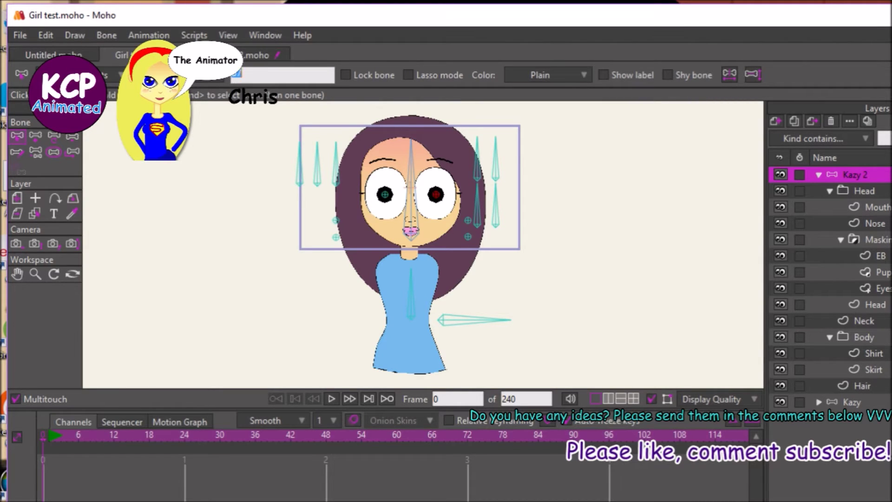
pyautogui.write('Eye Right')
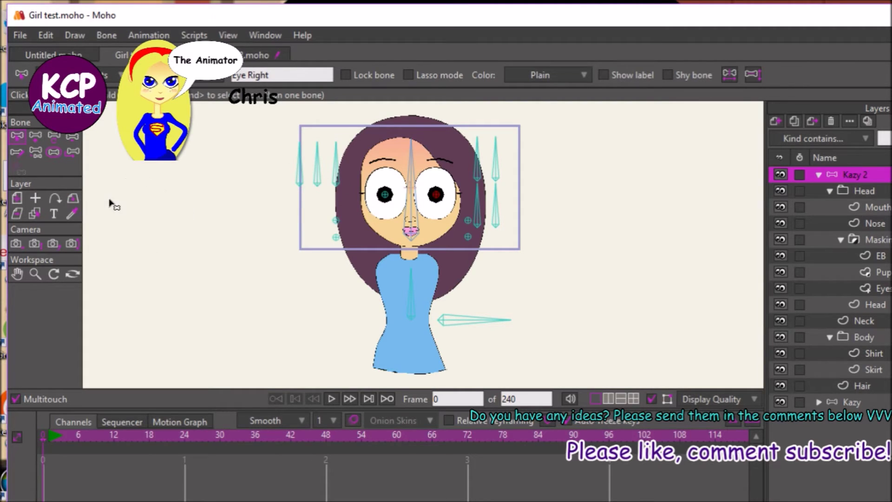
# Select all bones and set their bone strength so that none keeps a region of influence
pyautogui.hotkey('ctrl', 'a')
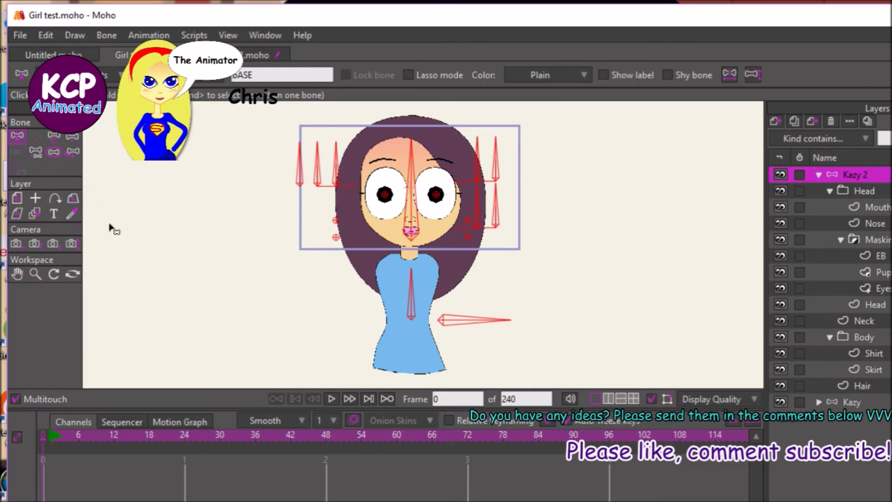
pyautogui.click(51, 151)
pyautogui.click(216, 80)
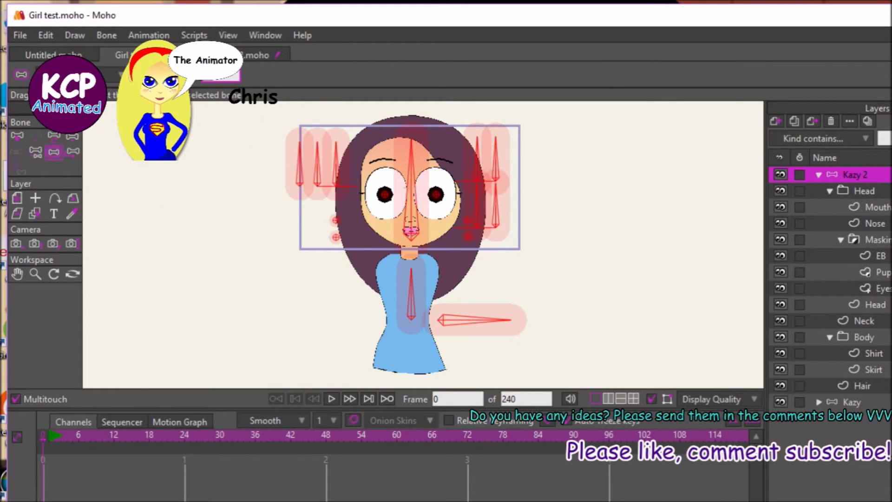
pyautogui.press('Return')
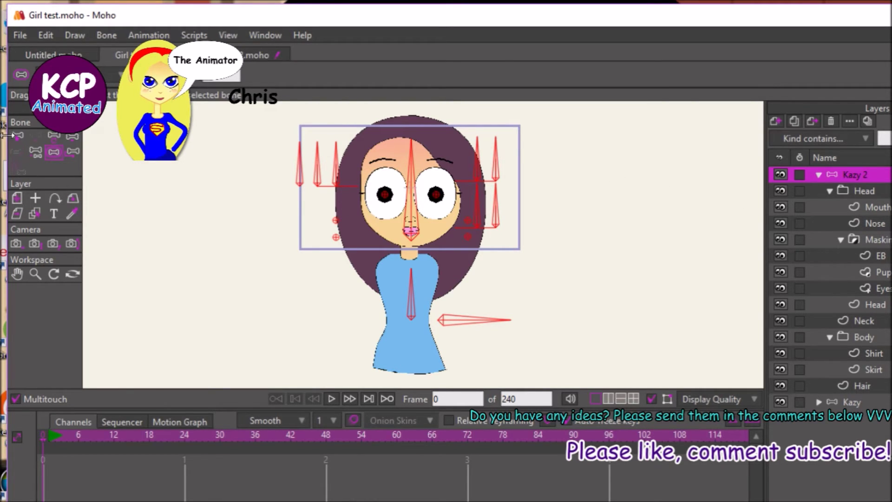
# Reparent the Eye Master pin bone to the Head Turn pin bone
pyautogui.click(33, 151)
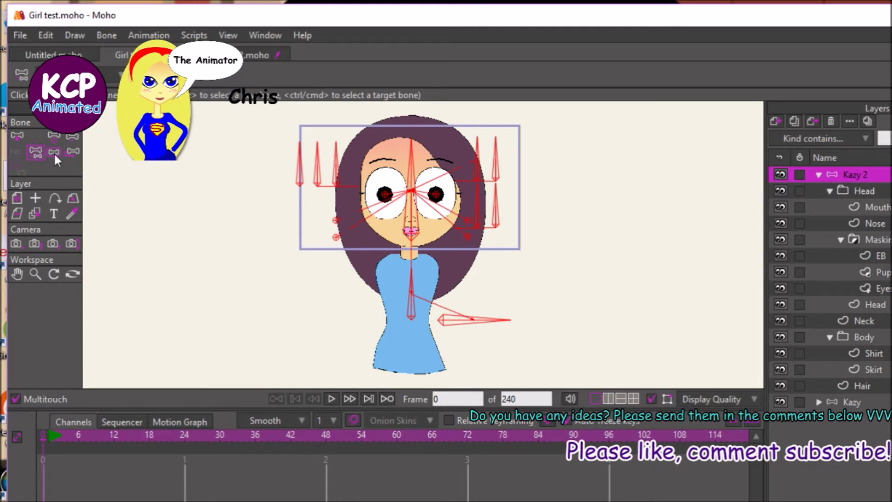
pyautogui.click(285, 203)
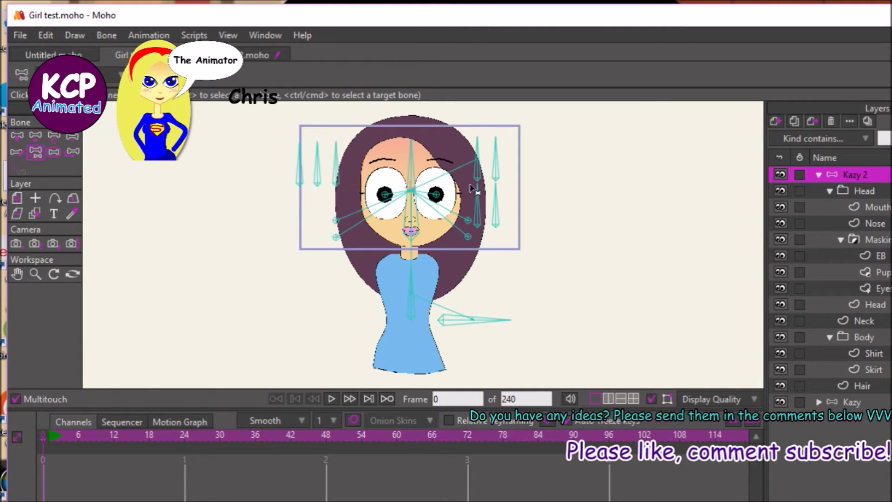
pyautogui.click(334, 221)
pyautogui.click(337, 238)
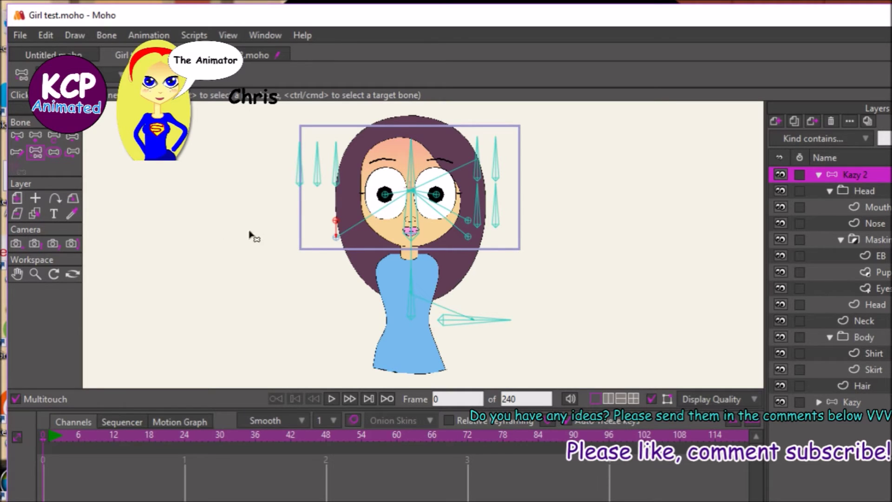
# Reparent the three control bones left of the head and the four on its right to the head bone
pyautogui.click(17, 136)
pyautogui.moveTo(280, 147); pyautogui.dragTo(326, 166)
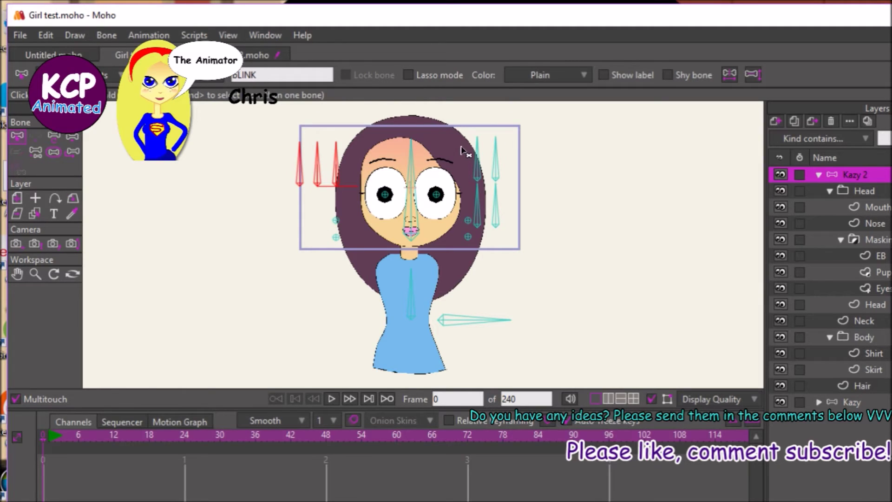
pyautogui.moveTo(472, 145); pyautogui.dragTo(502, 191)
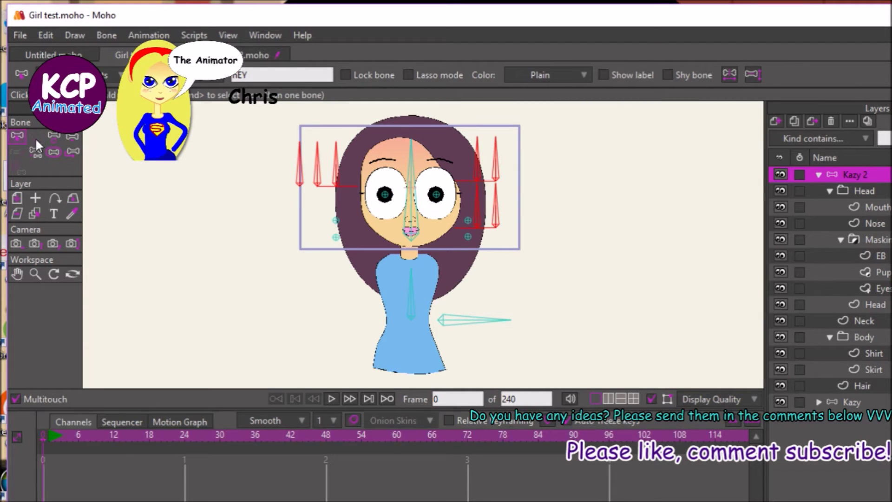
pyautogui.click(36, 151)
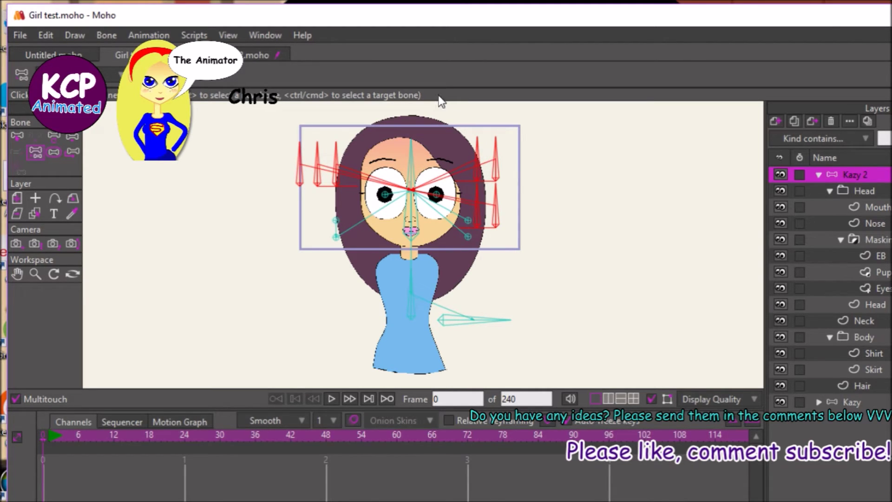
pyautogui.press('Return')
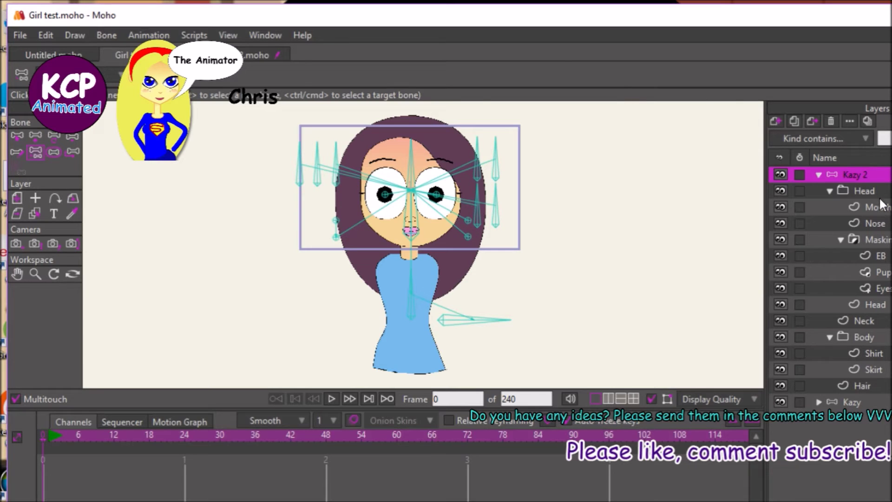
# Bind all points of the Mouth and Nose layers to the Head Turn bone
pyautogui.click(871, 207)
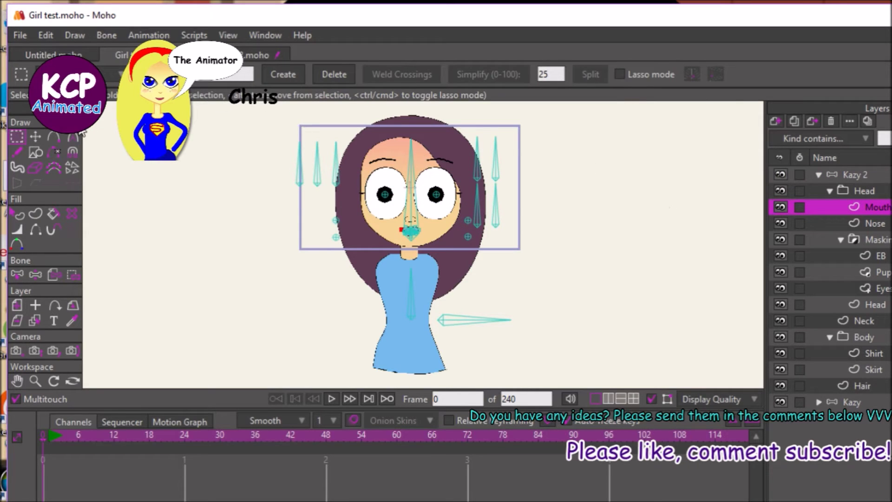
pyautogui.click(72, 274)
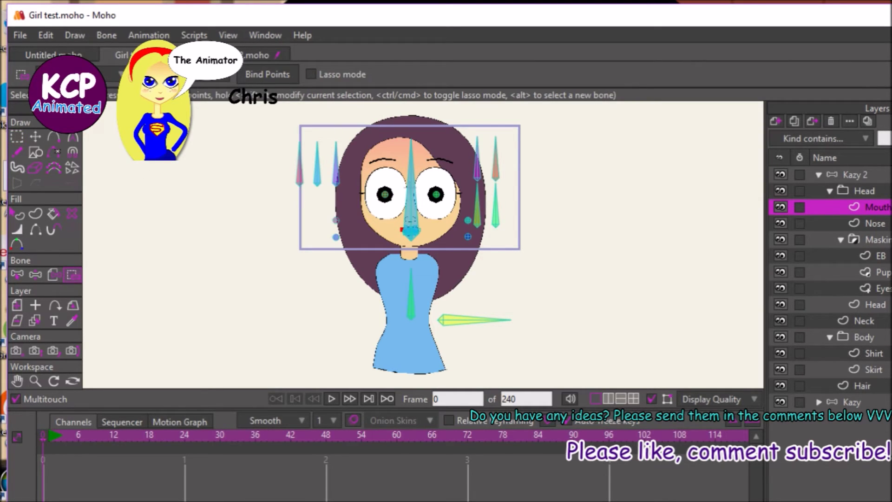
pyautogui.click(107, 74)
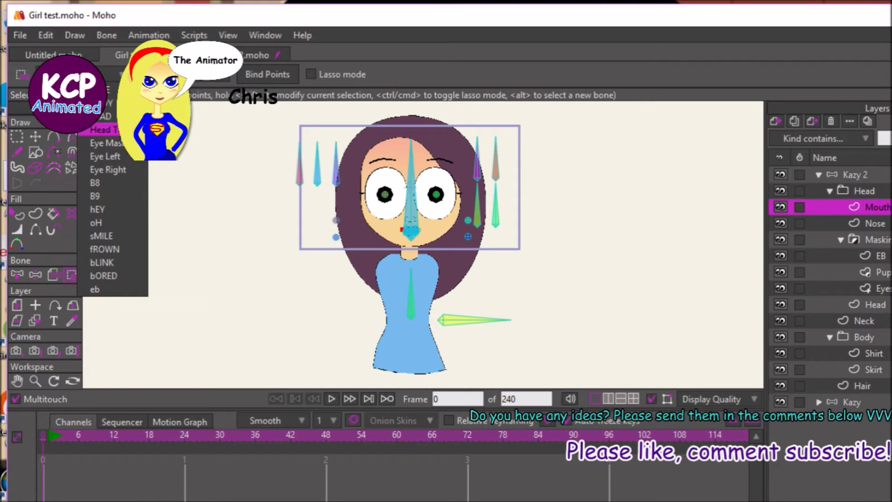
pyautogui.click(118, 133)
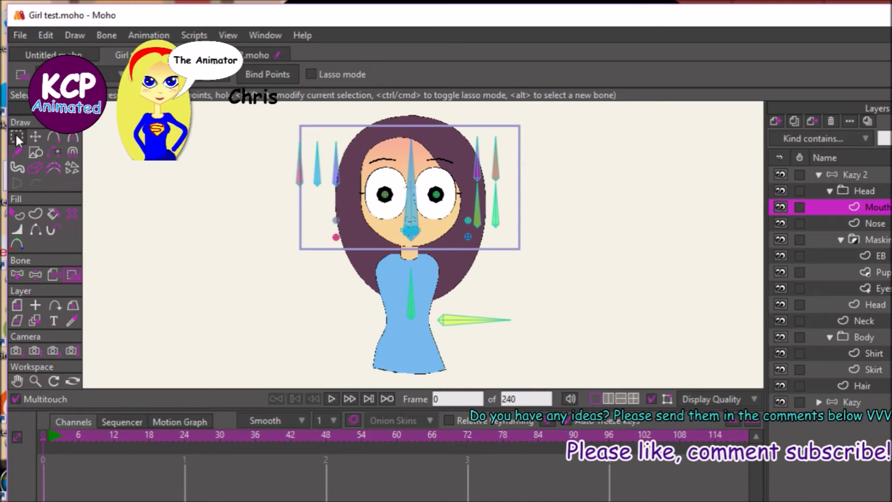
pyautogui.hotkey('ctrl', 'a')
pyautogui.click(287, 72)
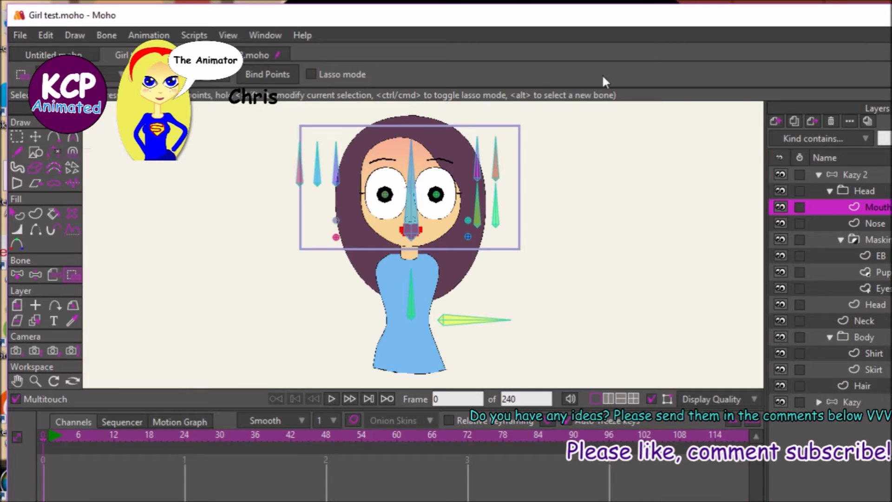
pyautogui.click(873, 223)
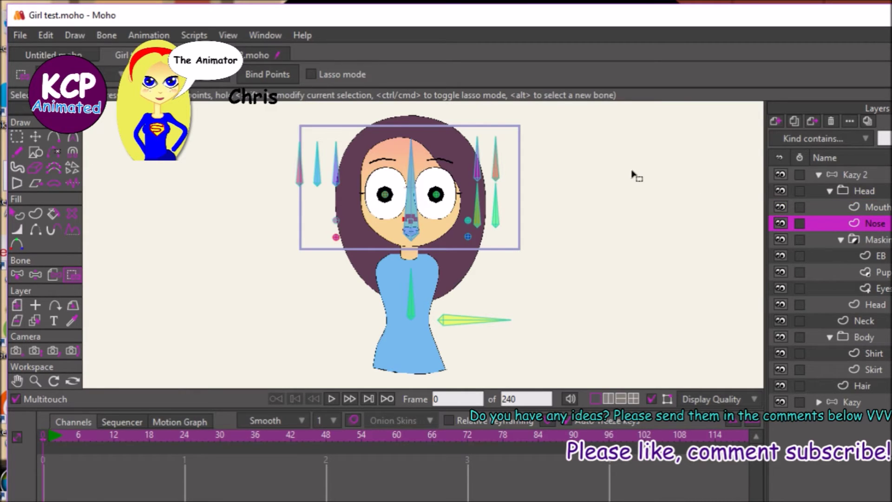
pyautogui.click(277, 77)
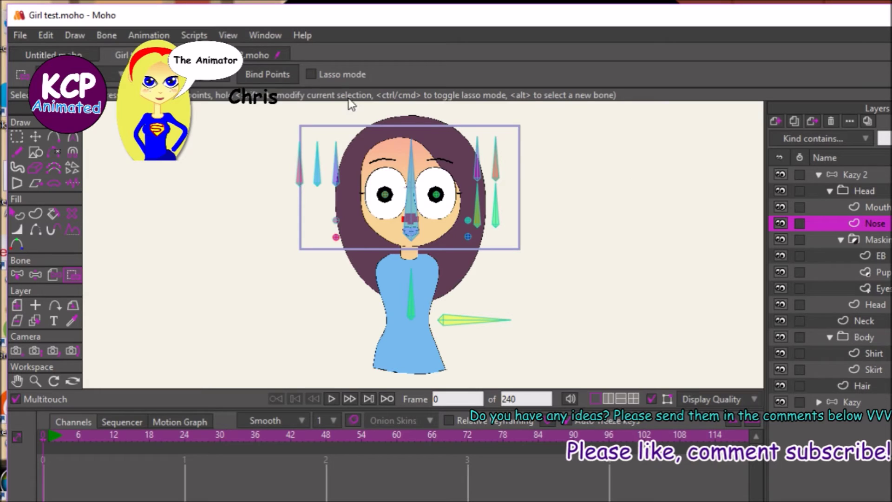
# Bind all points of the pupil layer to the Eye Left bone
pyautogui.click(881, 256)
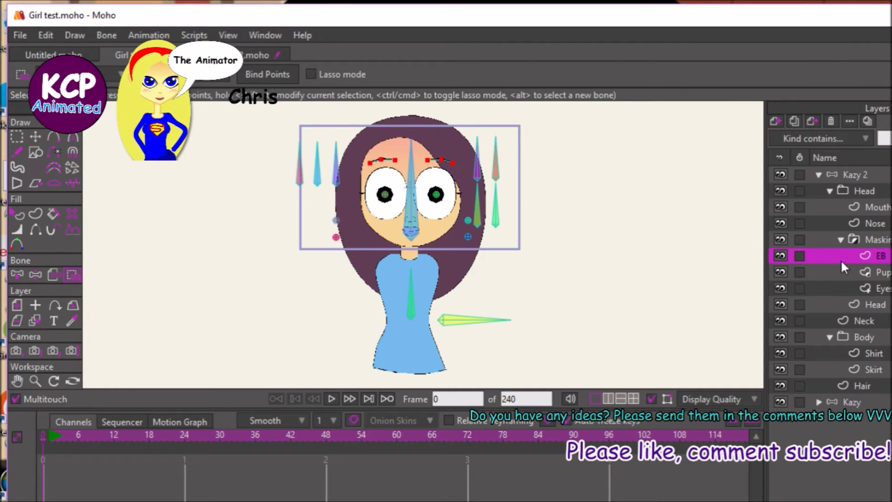
pyautogui.click(879, 273)
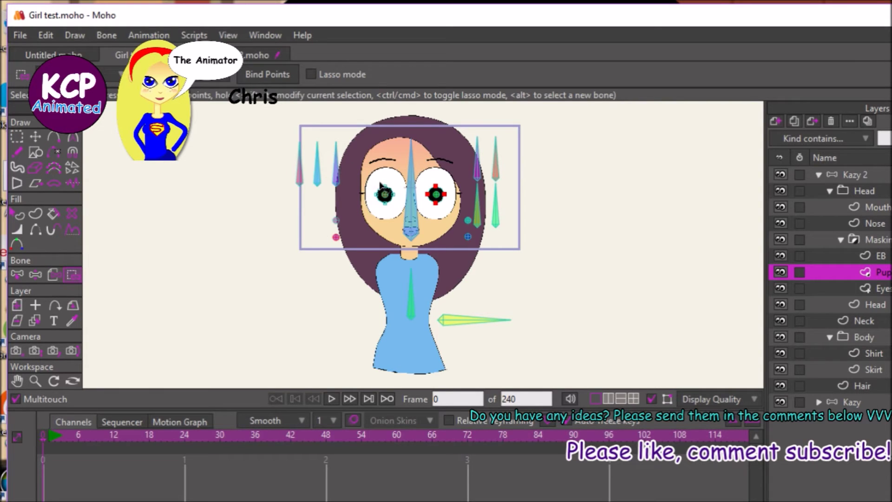
pyautogui.click(107, 72)
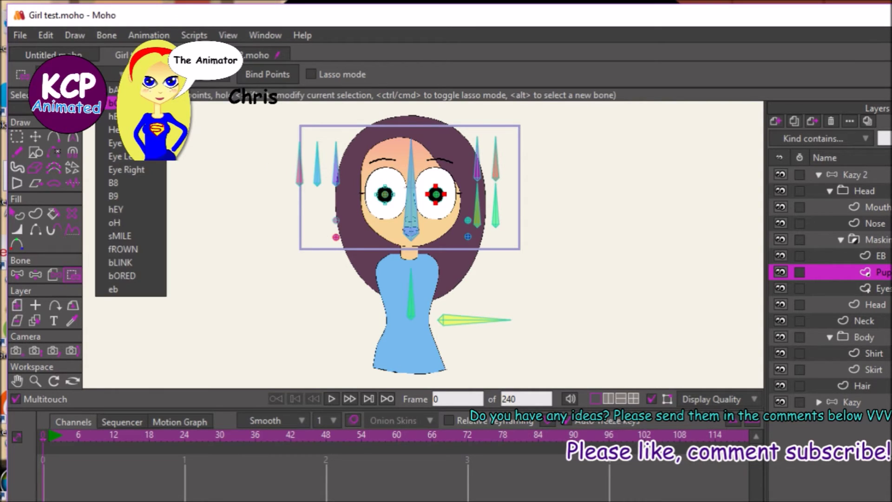
pyautogui.click(135, 156)
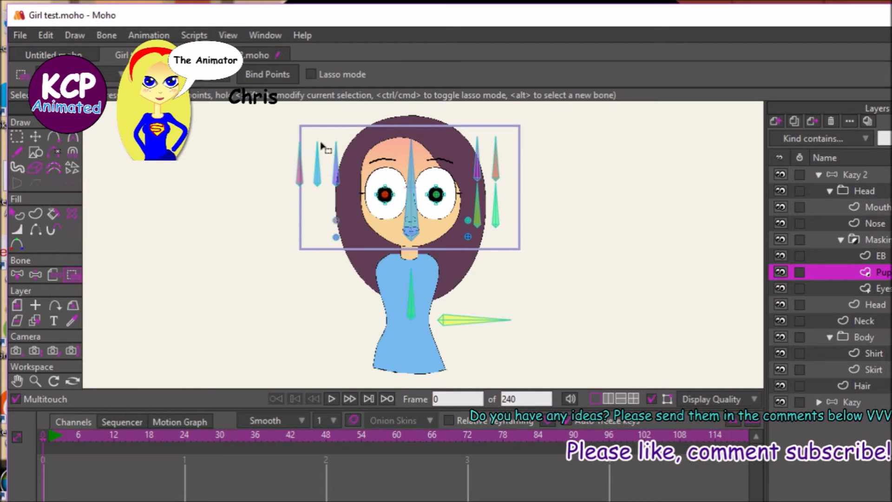
pyautogui.hotkey('ctrl', 'a')
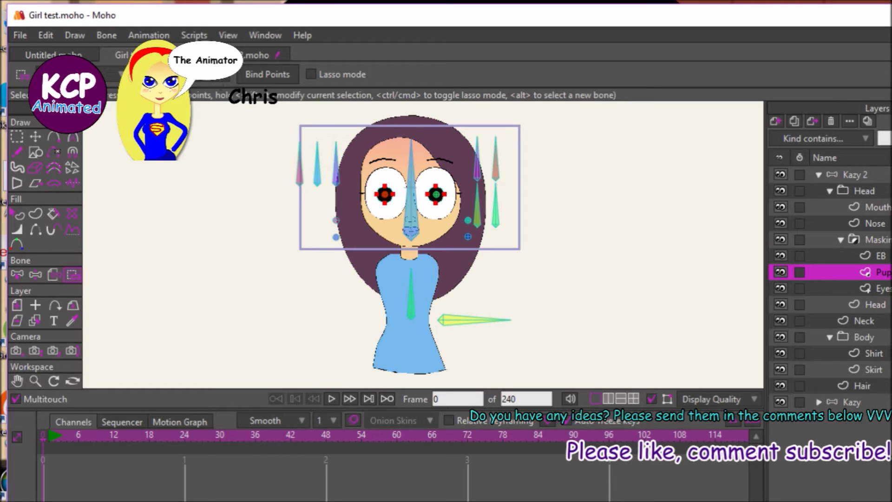
pyautogui.click(262, 72)
# Rebind only the right pupil's points to the Eye Right bone and clear the point selection
pyautogui.click(120, 74)
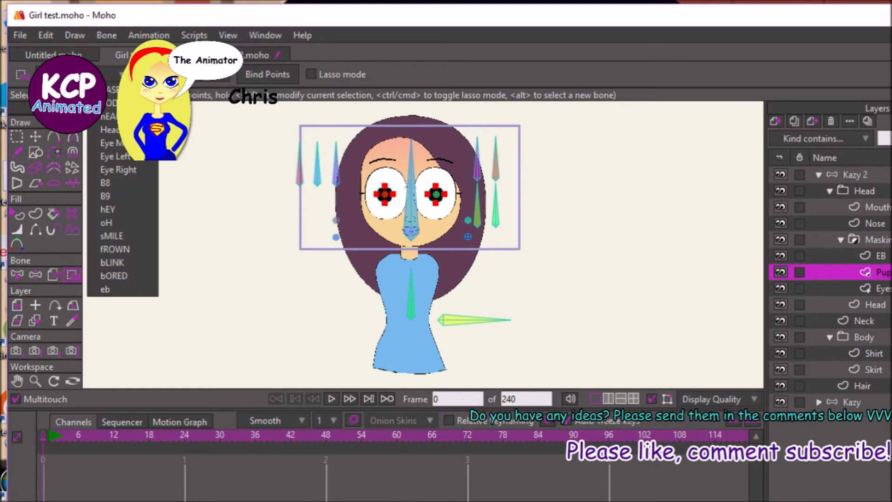
pyautogui.click(140, 165)
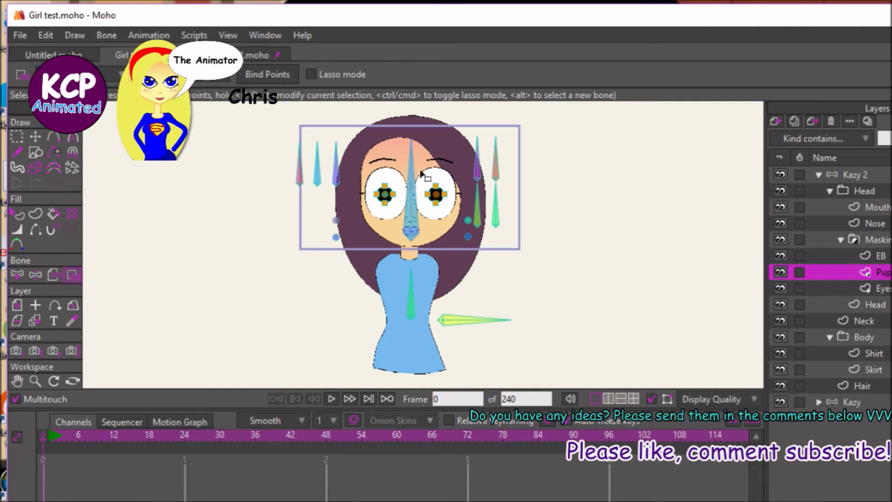
pyautogui.moveTo(419, 173); pyautogui.dragTo(472, 218)
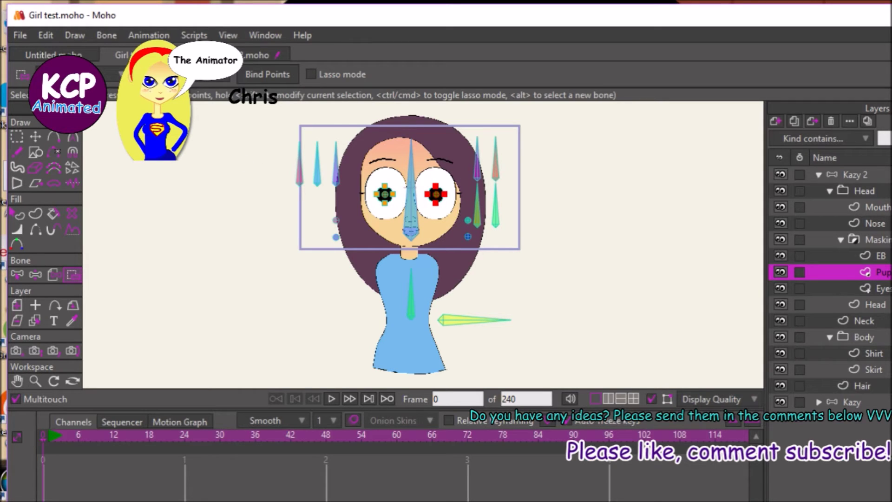
pyautogui.click(205, 74)
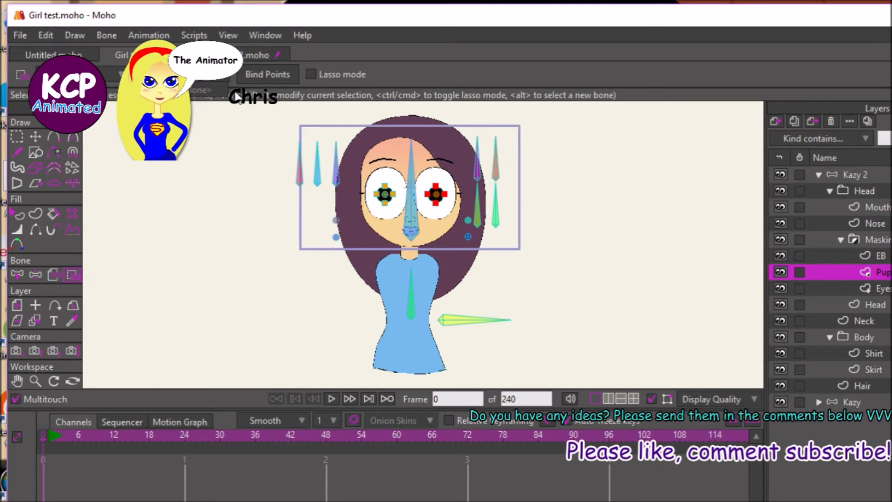
pyautogui.click(274, 75)
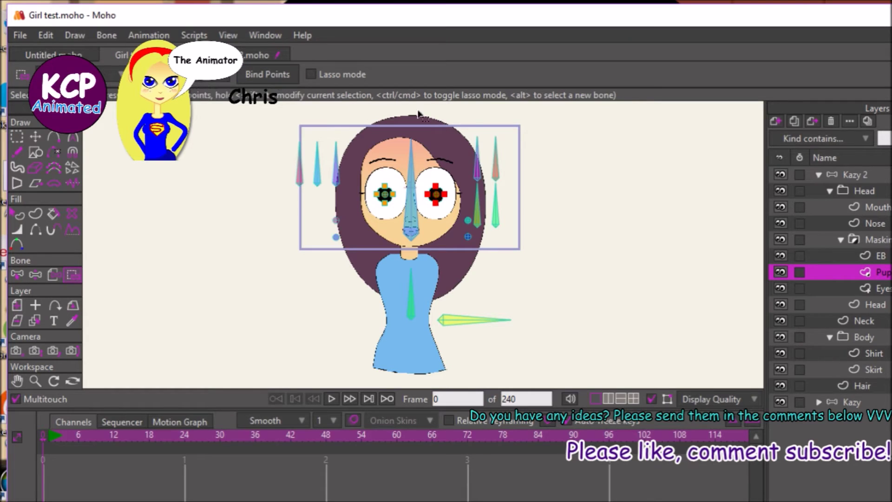
pyautogui.click(868, 253)
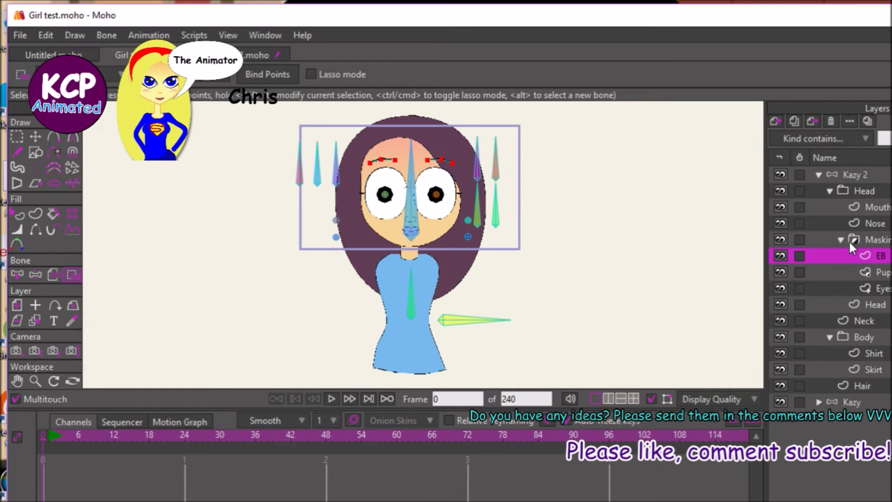
pyautogui.click(880, 272)
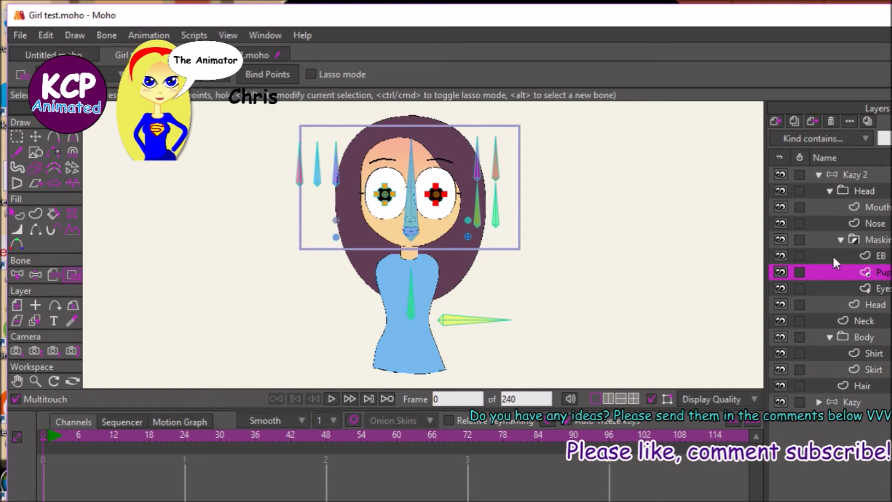
pyautogui.click(296, 238)
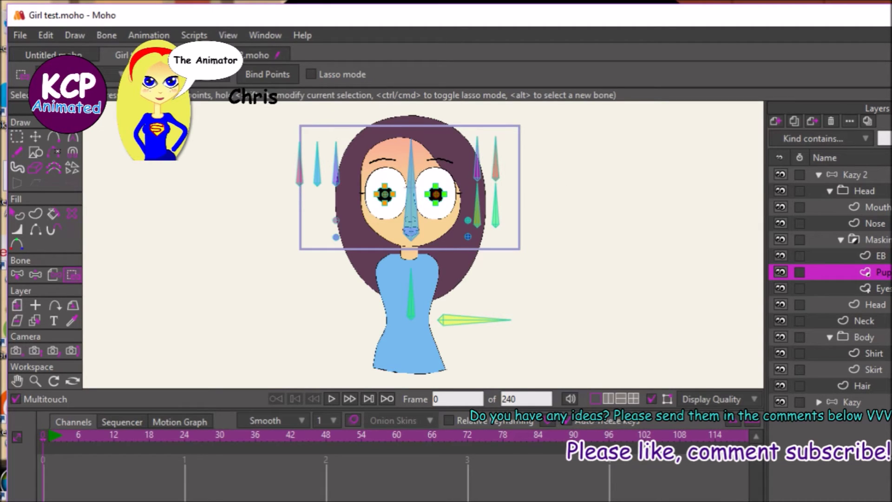
pyautogui.click(874, 288)
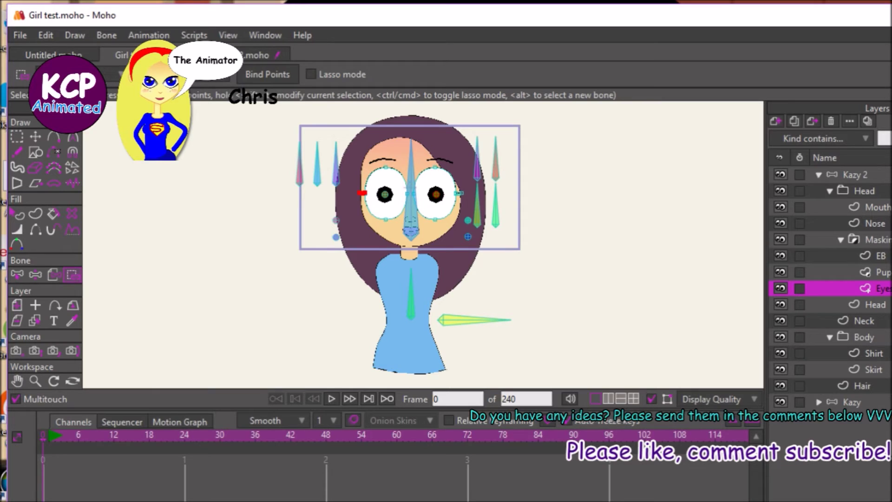
pyautogui.click(114, 74)
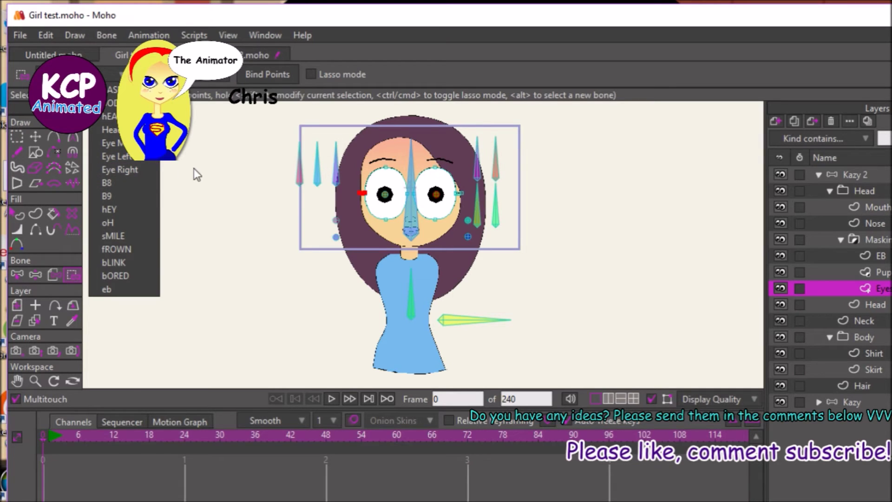
pyautogui.click(471, 230)
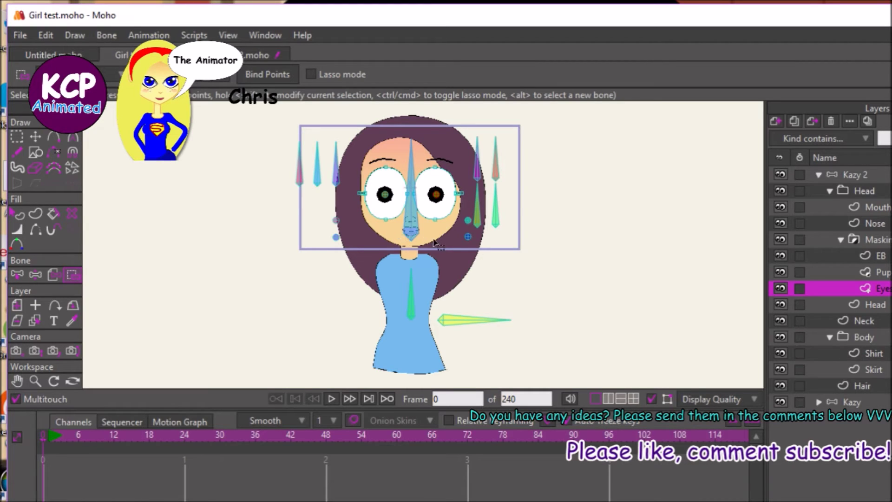
# Rename the lower pin bone on the right side of the head as Face
pyautogui.click(467, 238)
pyautogui.click(20, 274)
pyautogui.doubleClick(263, 75)
pyautogui.write('Facer')
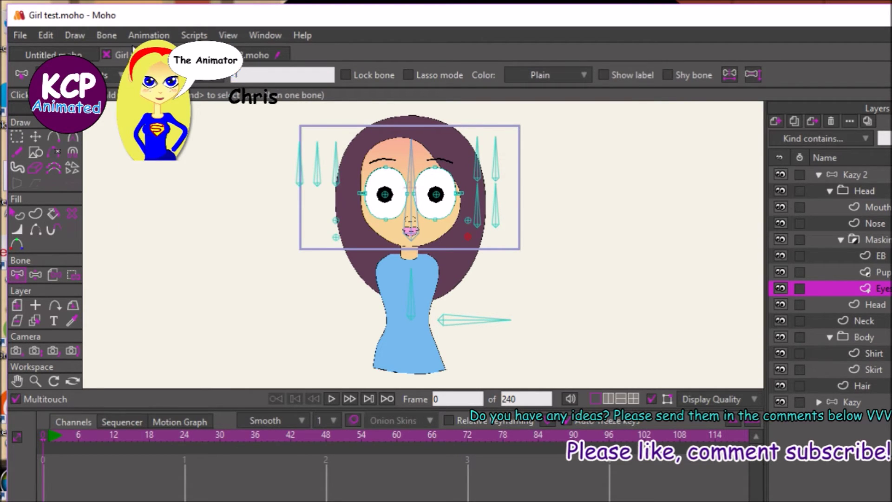
pyautogui.press('Return')
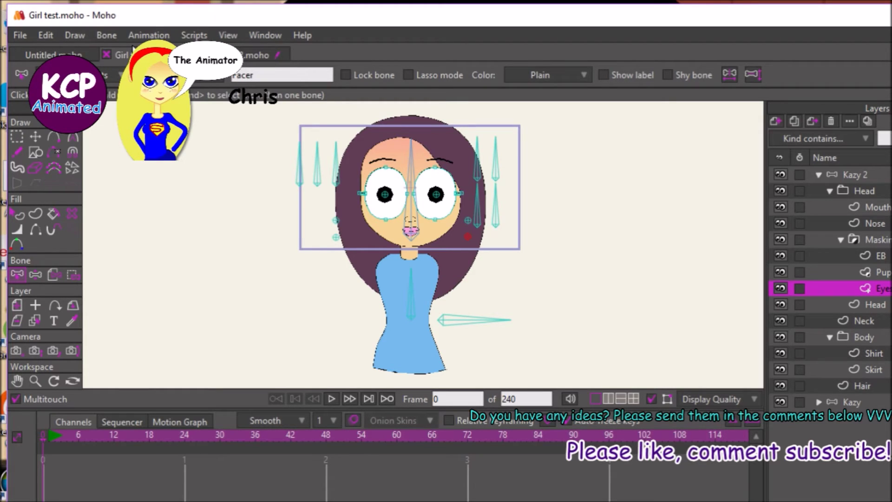
pyautogui.doubleClick(271, 76)
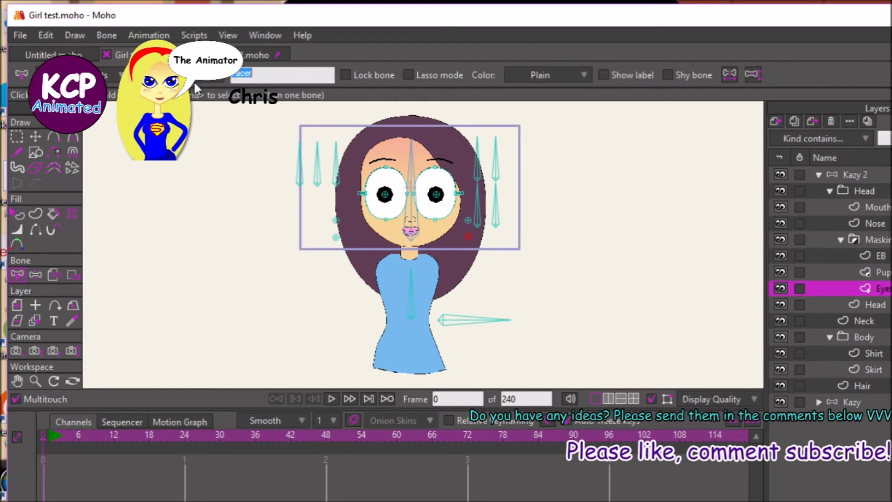
pyautogui.write('Face')
pyautogui.press('Return')
# Rename the upper pin bone on the right side of the head as Hair
pyautogui.click(462, 218)
pyautogui.doubleClick(253, 74)
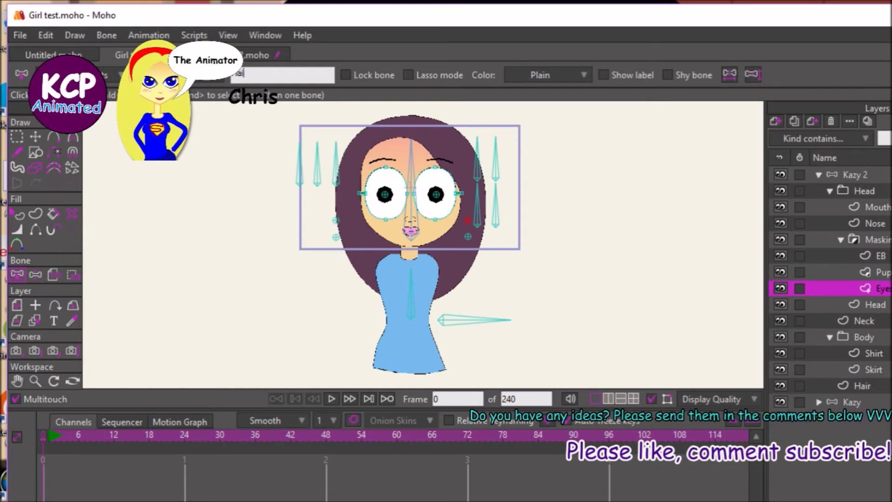
pyautogui.press('Return')
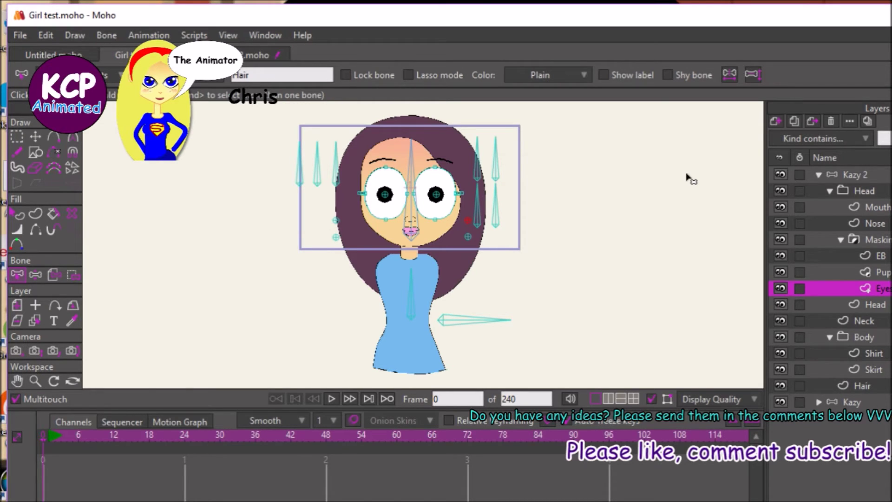
# Bind all points of the Head layer to the central head bone
pyautogui.click(890, 271)
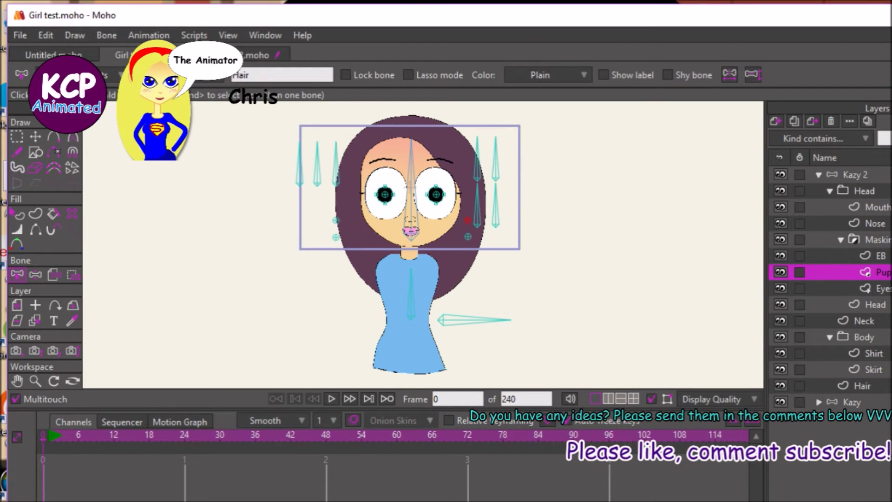
pyautogui.click(883, 288)
pyautogui.click(865, 305)
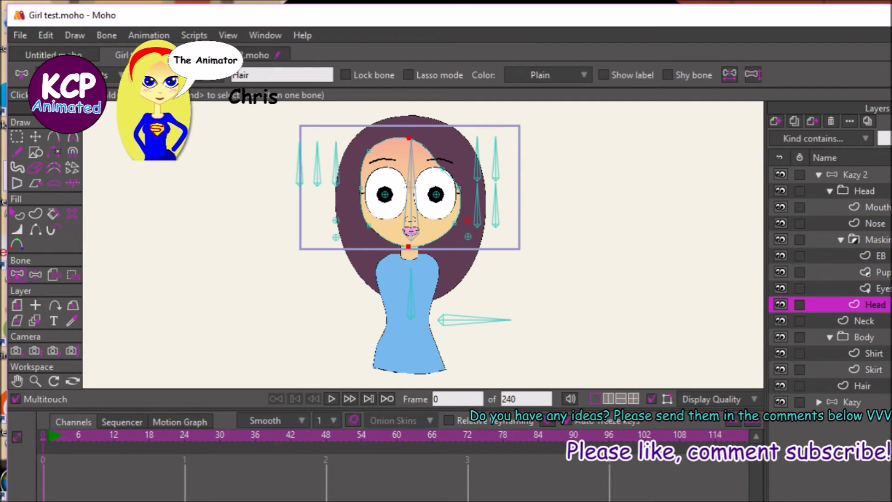
pyautogui.click(66, 274)
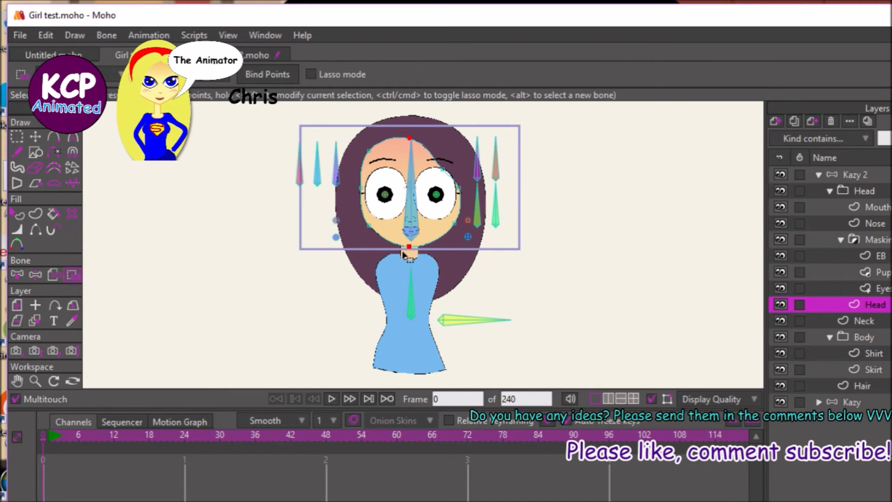
pyautogui.keyDown('alt'); pyautogui.click(411, 232); pyautogui.keyUp('alt')
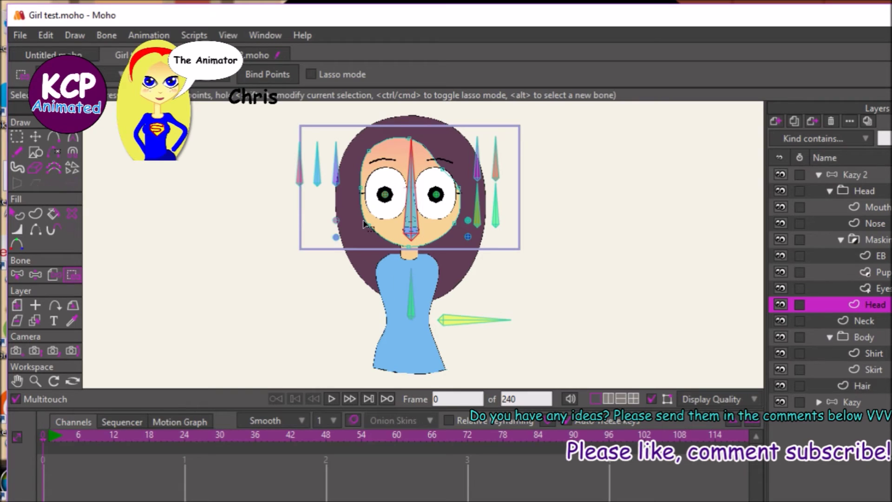
pyautogui.hotkey('ctrl', 'a')
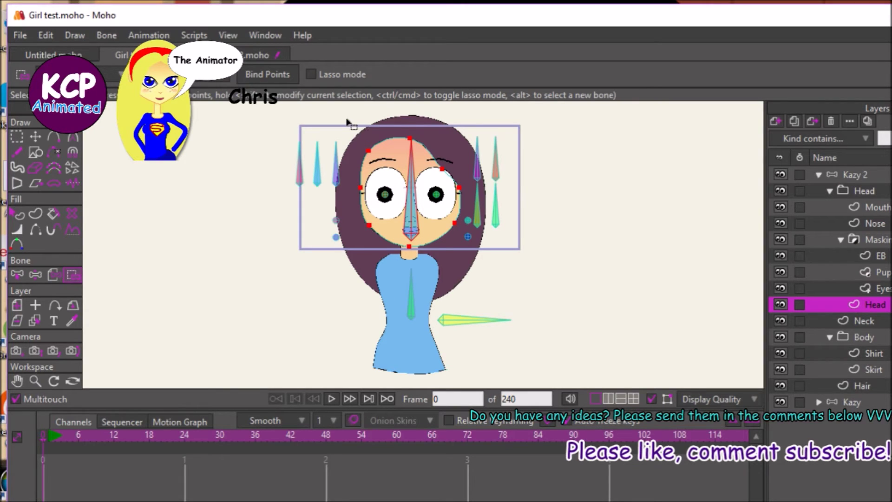
pyautogui.click(258, 77)
# Pick the Head Turn pin bone as the target and select the face outline's top and chin points for it
pyautogui.keyDown('alt'); pyautogui.click(336, 237); pyautogui.keyUp('alt')
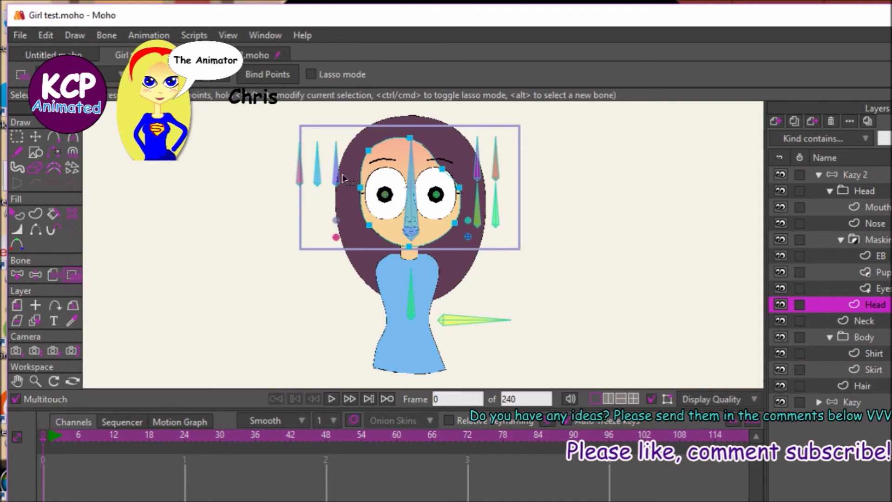
pyautogui.moveTo(356, 127); pyautogui.dragTo(434, 175)
pyautogui.keyDown('shift'); pyautogui.click(409, 247); pyautogui.keyUp('shift')
# Bind all points of the Neck layer to the BODY bone
pyautogui.click(868, 320)
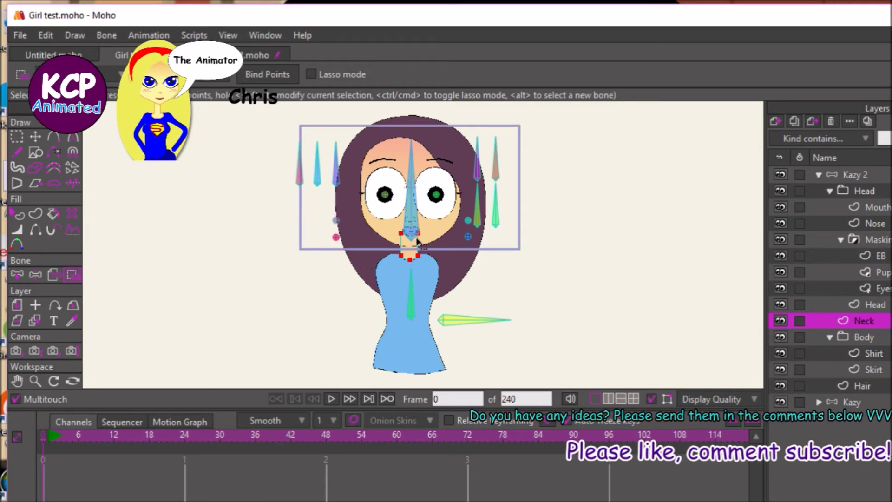
pyautogui.keyDown('alt'); pyautogui.click(410, 293); pyautogui.keyUp('alt')
pyautogui.hotkey('ctrl', 'a')
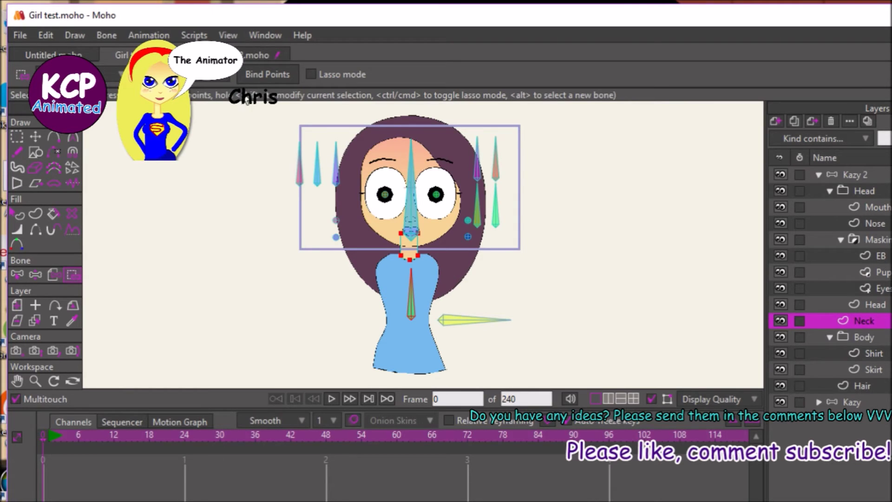
pyautogui.click(254, 76)
# Try to bind the whole Body group layer to the BODY bone
pyautogui.click(884, 355)
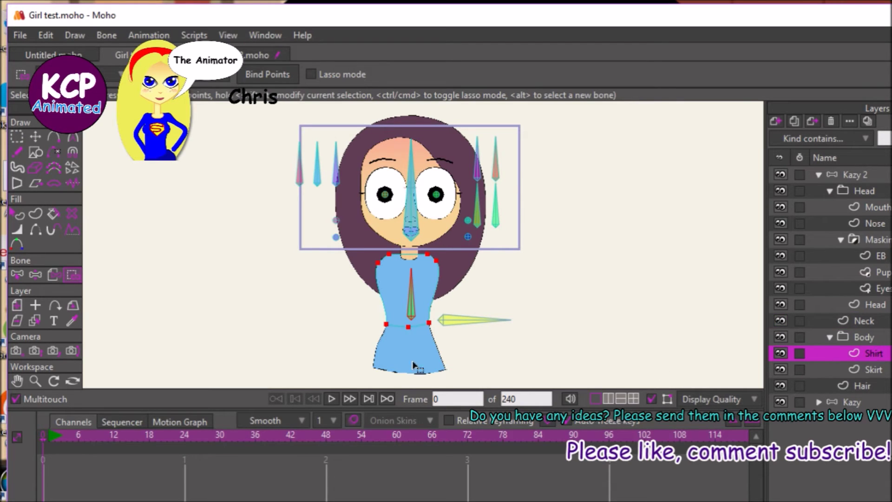
pyautogui.click(874, 336)
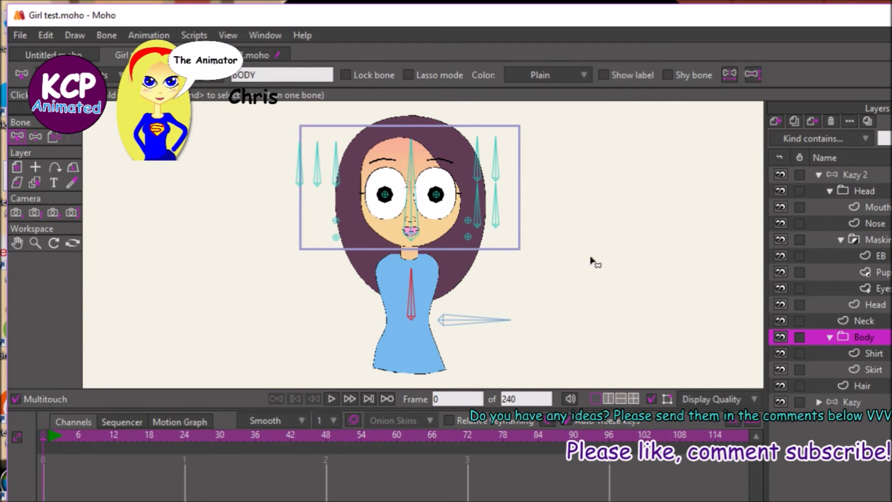
pyautogui.click(53, 136)
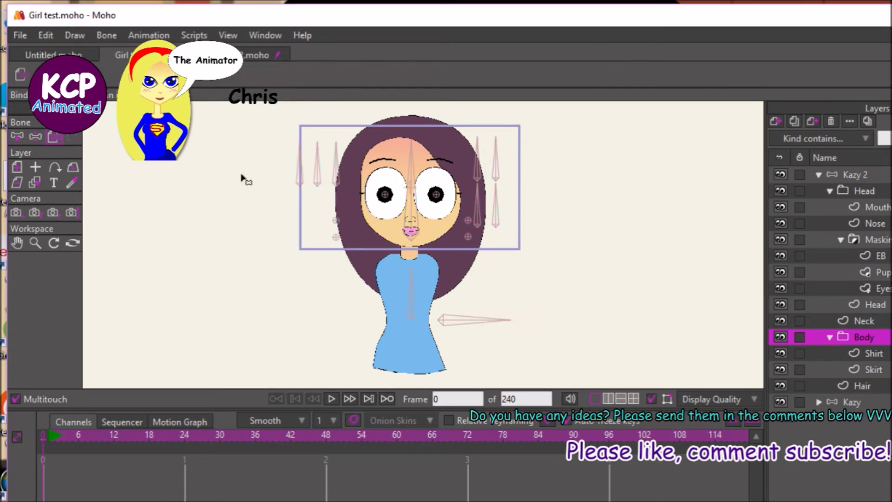
pyautogui.click(406, 297)
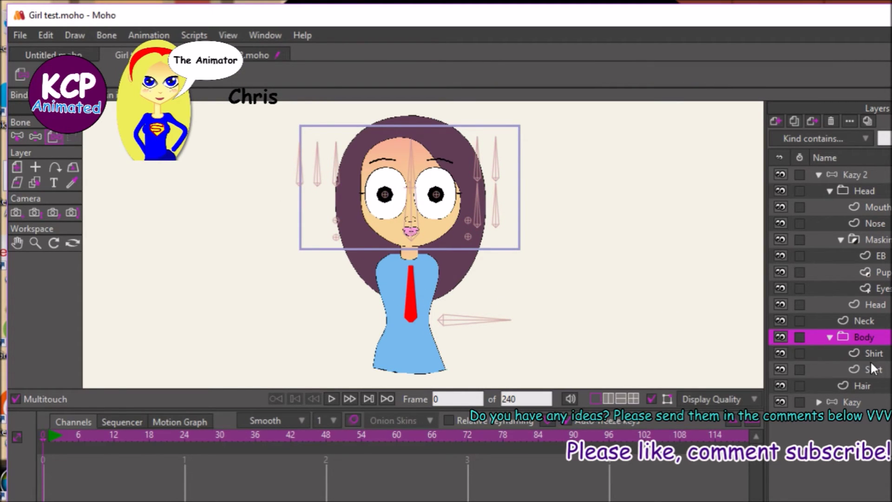
pyautogui.click(726, 313)
# Bind all points of the Shirt and Skirt layers to the BODY bone
pyautogui.click(853, 355)
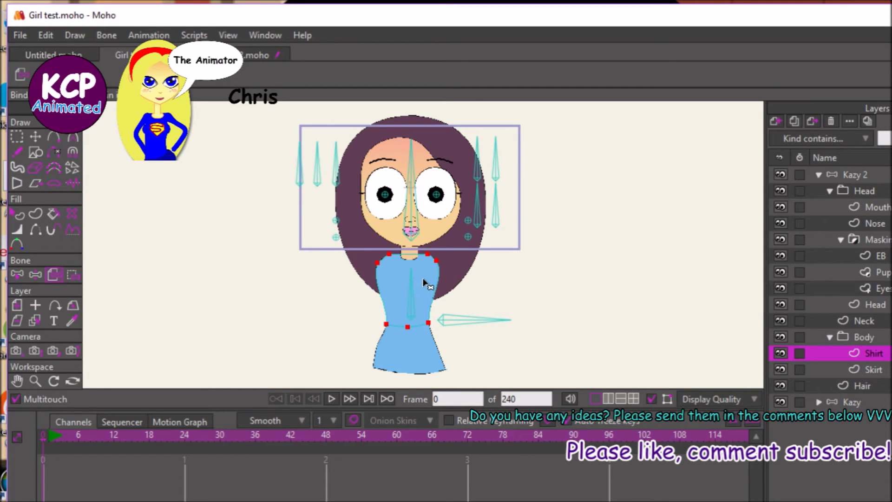
pyautogui.click(75, 274)
pyautogui.click(399, 294)
pyautogui.click(407, 297)
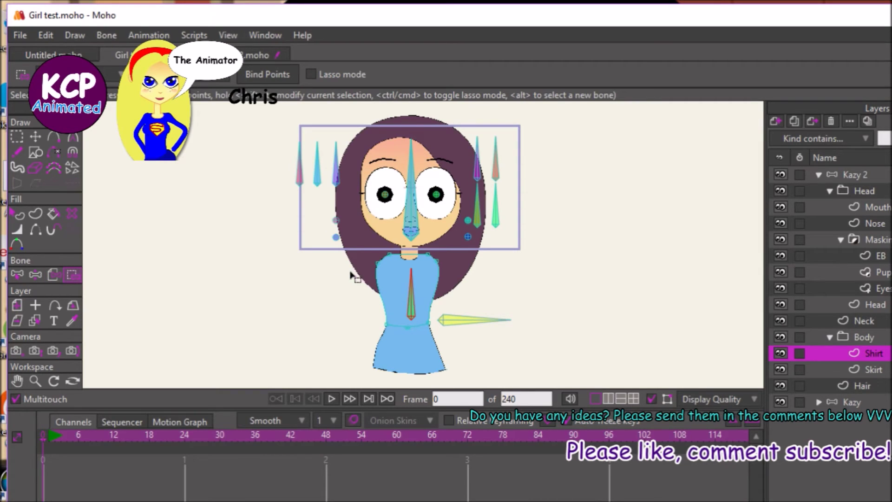
pyautogui.hotkey('ctrl', 'a')
pyautogui.click(867, 370)
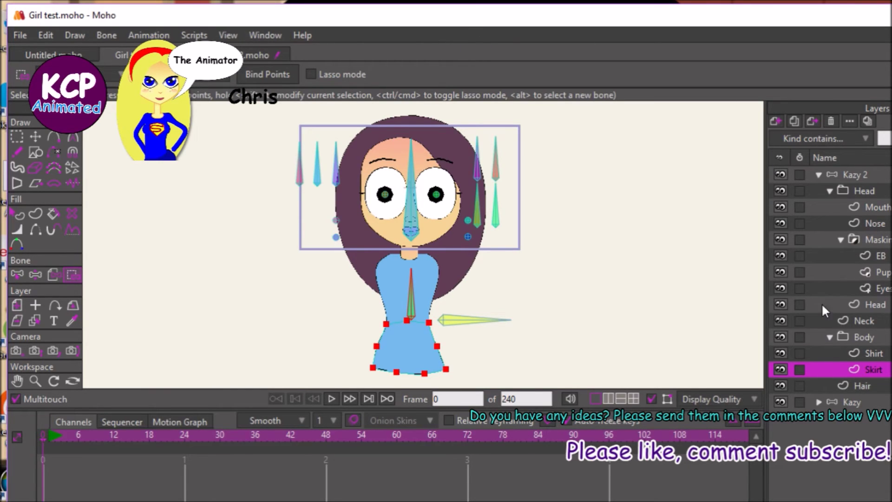
# Bind all points of the Hair layer to the Hair bone
pyautogui.click(886, 385)
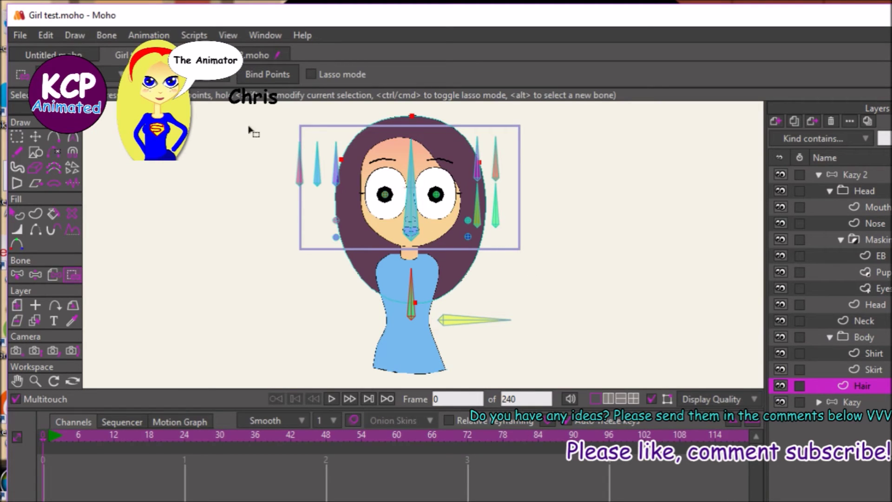
pyautogui.click(107, 76)
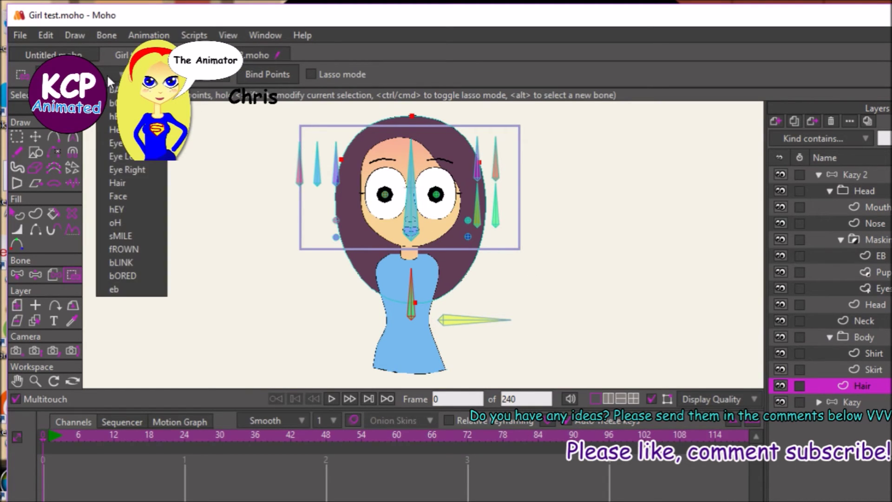
pyautogui.click(143, 182)
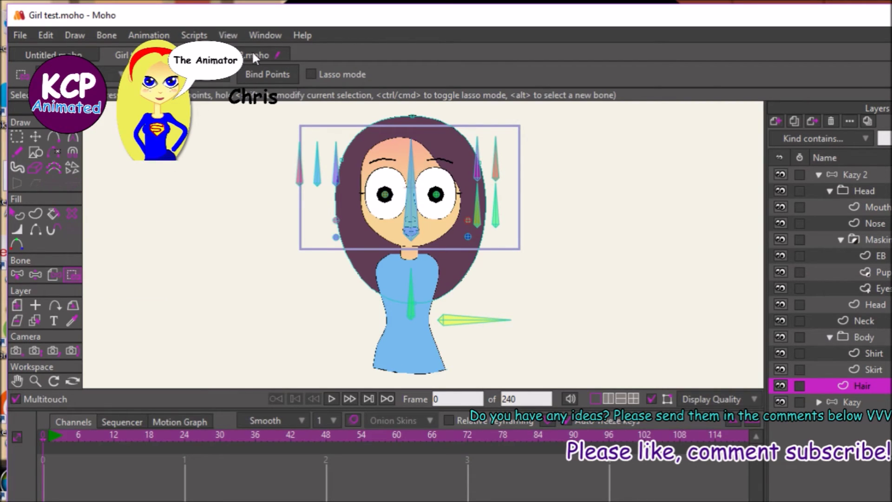
pyautogui.hotkey('ctrl', 'a')
pyautogui.click(284, 70)
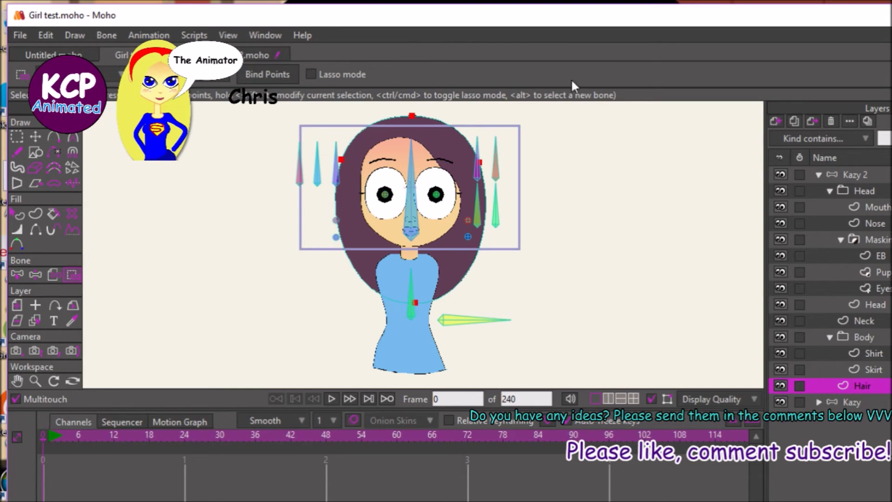
# Select the hEY bone on the Kazy 2 layer and delete the old actions, such as Hey, Oh and Smile
pyautogui.click(867, 174)
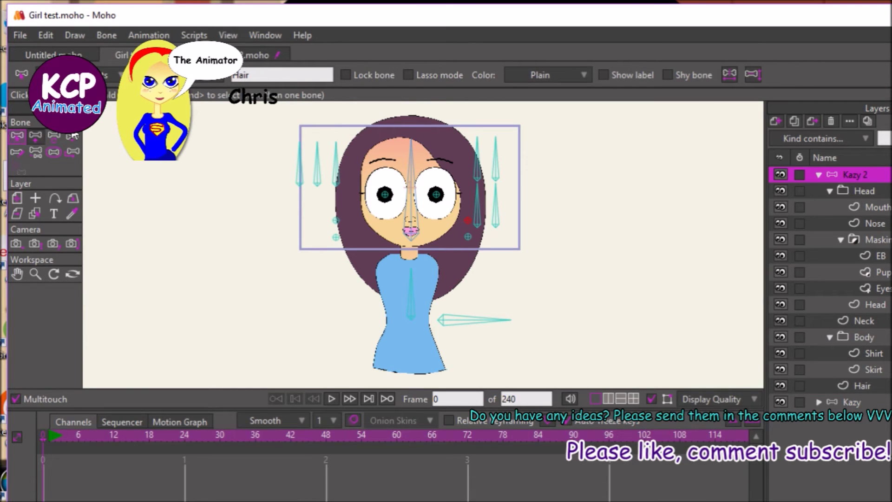
pyautogui.click(470, 149)
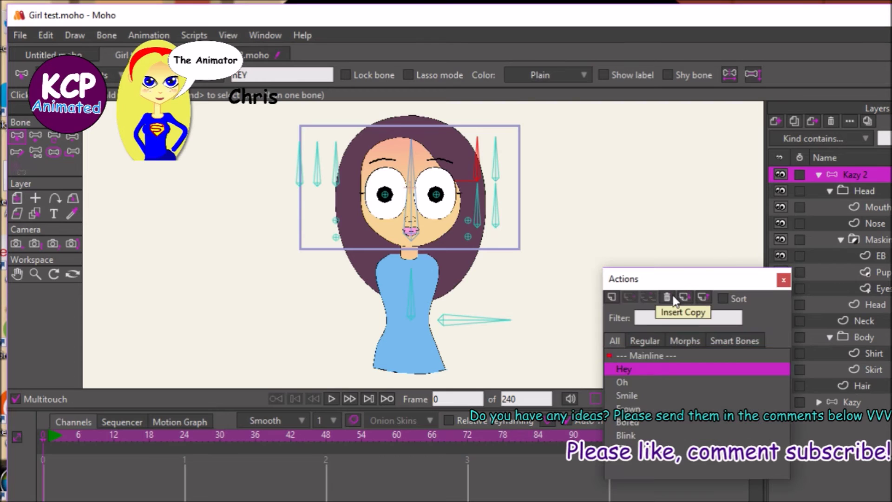
pyautogui.click(667, 296)
pyautogui.click(667, 296)
pyautogui.click(668, 296)
# Create the hEY action and pull the Mouth layer's lower lip and lower teeth points down into a wide-open mouth
pyautogui.click(613, 298)
pyautogui.click(844, 207)
pyautogui.scroll(15, 411, 230)
pyautogui.click(35, 137)
pyautogui.moveTo(155, 211); pyautogui.dragTo(163, 363)
pyautogui.click(17, 137)
pyautogui.click(341, 292)
pyautogui.keyDown('shift'); pyautogui.click(540, 297); pyautogui.keyUp('shift')
pyautogui.click(36, 137)
pyautogui.scroll(-2, 422, 114)
pyautogui.moveTo(425, 319); pyautogui.dragTo(435, 460)
pyautogui.moveTo(418, 210); pyautogui.dragTo(426, 358)
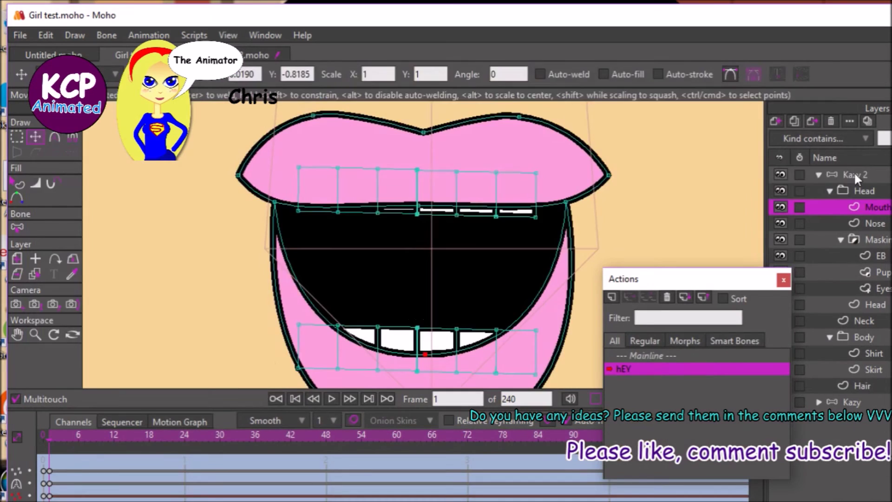
# Create an action for the oH bone and reshape the Mouth layer's points into an Oh pose
pyautogui.click(855, 174)
pyautogui.scroll(-15, 429, 232)
pyautogui.click(612, 297)
pyautogui.press('Return')
pyautogui.click(864, 207)
pyautogui.scroll(14, 428, 233)
pyautogui.press('t')
pyautogui.moveTo(305, 189); pyautogui.dragTo(305, 255)
pyautogui.moveTo(552, 191); pyautogui.dragTo(540, 258)
pyautogui.moveTo(297, 183); pyautogui.dragTo(317, 195)
# Create an action for the sMILE bone on the Kazy 2 layer
pyautogui.click(855, 175)
pyautogui.click(35, 259)
pyautogui.moveTo(743, 124); pyautogui.dragTo(669, 123)
pyautogui.click(17, 137)
pyautogui.click(495, 200)
pyautogui.click(612, 298)
pyautogui.press('Return')
# Pull the Mouth layer's corner points outward and upward in the sMILE action to form a smile
pyautogui.click(864, 207)
pyautogui.scroll(14, 430, 232)
pyautogui.press('t')
pyautogui.moveTo(245, 218); pyautogui.dragTo(207, 166)
pyautogui.moveTo(297, 117); pyautogui.dragTo(317, 96)
pyautogui.hotkey('ctrl', 'r')
pyautogui.press('Escape')
pyautogui.press('Home')
# Create the fROWN action and pull the mouth's corner points downward to form a frown
pyautogui.moveTo(743, 279); pyautogui.dragTo(822, 351)
pyautogui.click(855, 174)
pyautogui.click(603, 293)
pyautogui.click(691, 370)
pyautogui.press('Return')
pyautogui.click(864, 208)
pyautogui.moveTo(192, 191); pyautogui.dragTo(203, 288)
pyautogui.moveTo(657, 191); pyautogui.dragTo(657, 310)
pyautogui.moveTo(236, 224); pyautogui.dragTo(233, 293)
pyautogui.hotkey('ctrl', 'r')
pyautogui.press('Escape')
# Create an action for the bLINK bone and rotate that bone clockwise to its end pose
pyautogui.click(855, 175)
pyautogui.doubleClick(725, 428)
pyautogui.click(336, 165)
pyautogui.click(691, 370)
pyautogui.press('Return')
pyautogui.moveTo(336, 143); pyautogui.dragTo(379, 185)
# Close both eyes in the bLINK action by moving the upper eyelid, side and eyelash points down to the lower lids
pyautogui.click(879, 289)
pyautogui.scroll(14, 430, 181)
pyautogui.moveTo(298, 116); pyautogui.dragTo(303, 373)
pyautogui.moveTo(406, 246); pyautogui.dragTo(376, 360)
pyautogui.moveTo(201, 244); pyautogui.dragTo(232, 354)
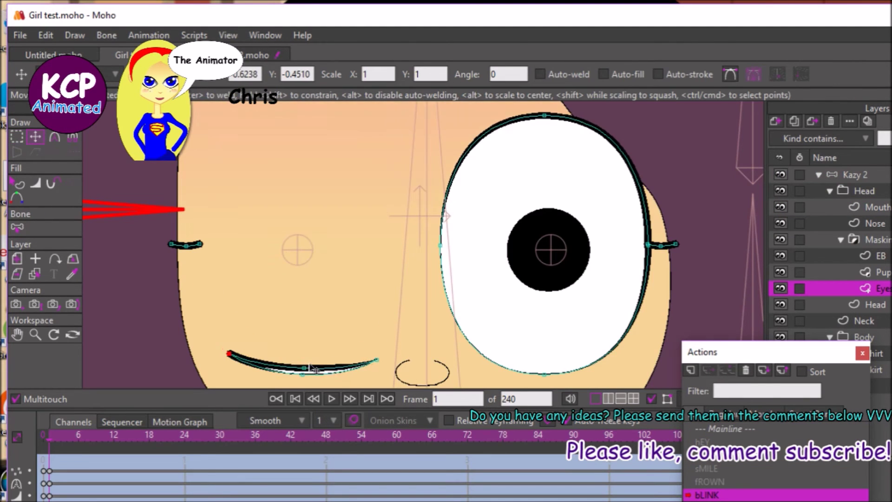
pyautogui.moveTo(650, 278); pyautogui.dragTo(634, 354)
pyautogui.moveTo(148, 233); pyautogui.dragTo(217, 352)
pyautogui.moveTo(633, 234); pyautogui.dragTo(644, 351)
# Create an action for the bORED bone beside the bLINK bone and rotate that bone clockwise
pyautogui.click(869, 173)
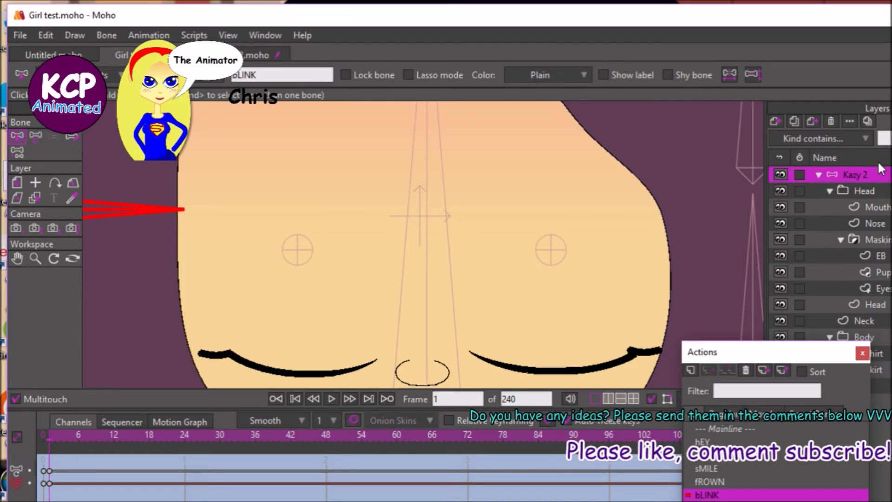
pyautogui.press('Home')
pyautogui.click(354, 165)
pyautogui.click(691, 370)
pyautogui.click(35, 137)
pyautogui.moveTo(354, 143); pyautogui.dragTo(398, 186)
# Lower both upper eyelids on the Eyes layer halfway for the bored look and return to the Mainline action
pyautogui.click(878, 288)
pyautogui.scroll(14, 430, 181)
pyautogui.click(35, 137)
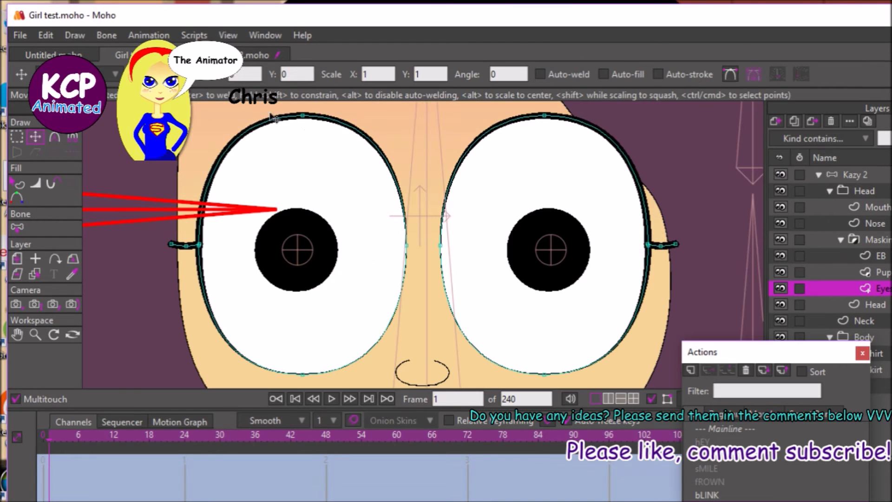
pyautogui.moveTo(303, 115); pyautogui.dragTo(328, 252)
pyautogui.moveTo(547, 115); pyautogui.dragTo(580, 246)
pyautogui.doubleClick(802, 427)
# Select the eyebrow control bone on the Kazy 2 layer and create an action named eb for it
pyautogui.click(855, 174)
pyautogui.press('Home')
pyautogui.click(318, 170)
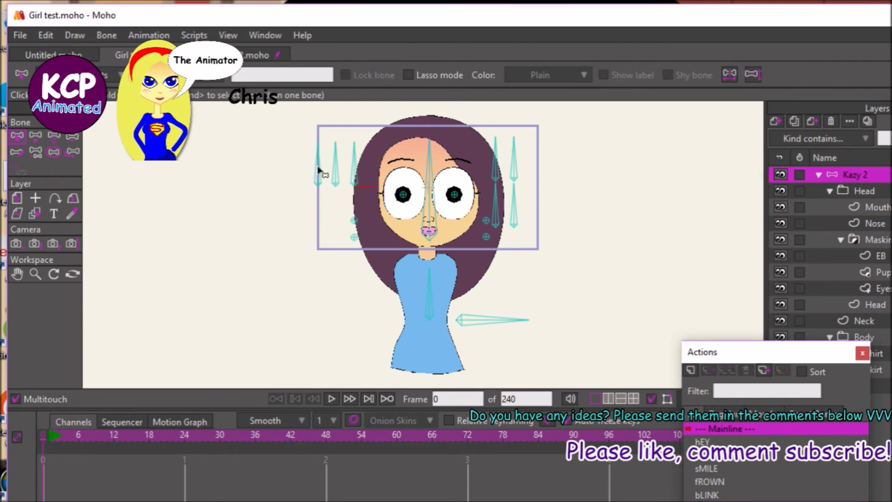
pyautogui.click(879, 256)
pyautogui.press('t')
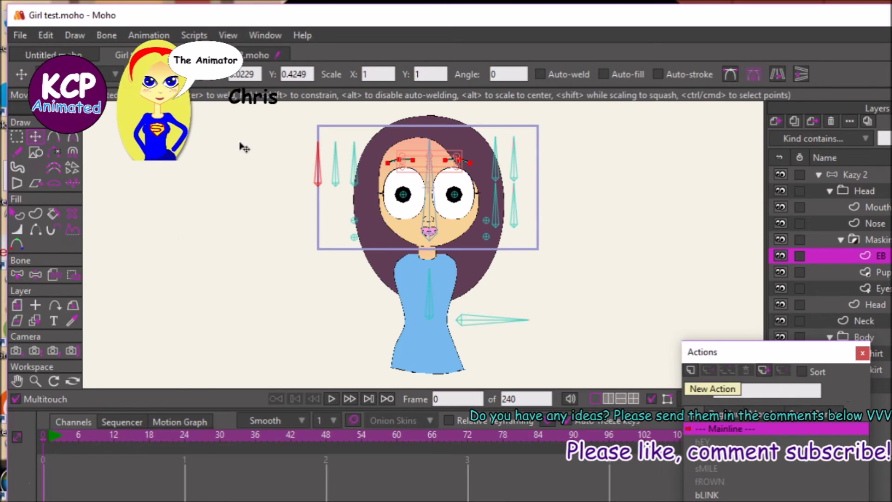
pyautogui.click(18, 274)
pyautogui.click(691, 370)
pyautogui.click(496, 324)
pyautogui.click(878, 175)
pyautogui.click(691, 370)
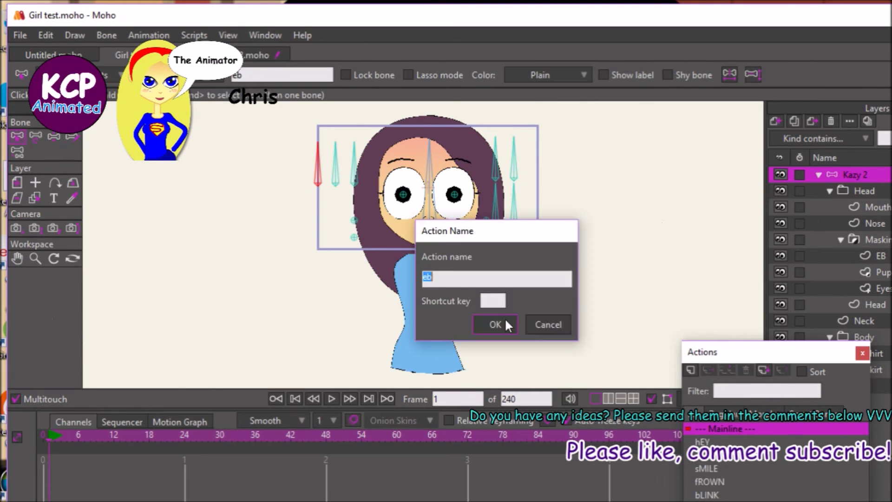
pyautogui.click(504, 321)
# Rotate the eb bone clockwise at frame 24 of its action and return to frame 1
pyautogui.click(95, 75)
pyautogui.click(208, 426)
pyautogui.press('t')
pyautogui.click(185, 434)
pyautogui.moveTo(318, 142); pyautogui.dragTo(359, 171)
pyautogui.click(49, 434)
# Raise the eyebrow points slightly on the EB layer at frame 1 of the eb action
pyautogui.click(878, 255)
pyautogui.click(185, 434)
pyautogui.click(49, 435)
pyautogui.click(35, 137)
pyautogui.moveTo(413, 160)
pyautogui.mouseDown()
pyautogui.moveTo(449, 164)
pyautogui.moveTo(444, 151)
pyautogui.moveTo(414, 150)
pyautogui.mouseUp()
pyautogui.keyDown('ctrl'); pyautogui.click(459, 160); pyautogui.keyUp('ctrl')
# Go to frame 48, select the left-hand eyebrow, and return to the Kazy 2 layer in Mainline with the Actions window closed
pyautogui.click(326, 434)
pyautogui.click(490, 175)
pyautogui.click(17, 137)
pyautogui.click(35, 136)
pyautogui.click(17, 136)
pyautogui.click(399, 160)
pyautogui.click(35, 137)
pyautogui.doubleClick(702, 429)
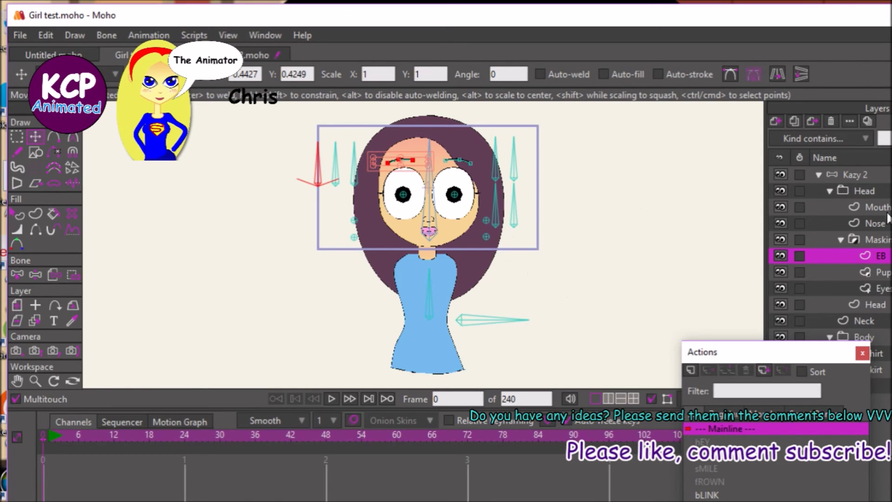
pyautogui.click(865, 176)
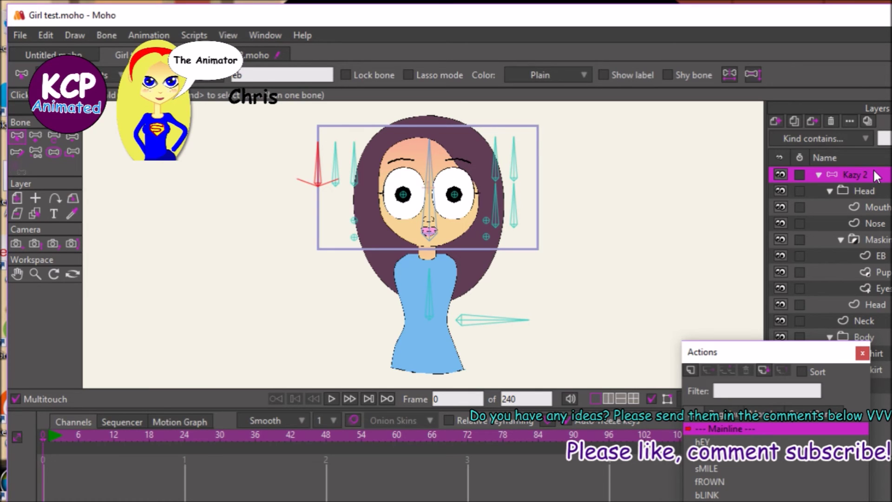
pyautogui.click(863, 354)
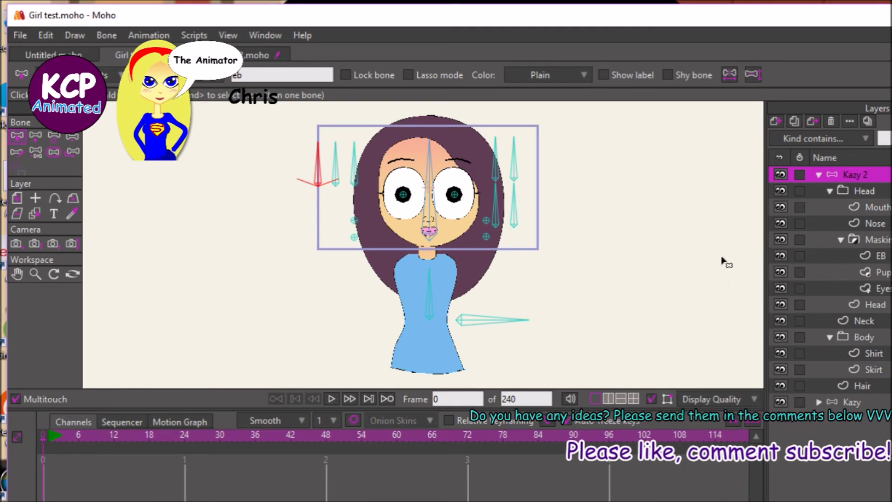
# At frame 1, shift the Head Turn pin bone slightly right to test turning the face
pyautogui.hotkey('ctrl', 'Right')
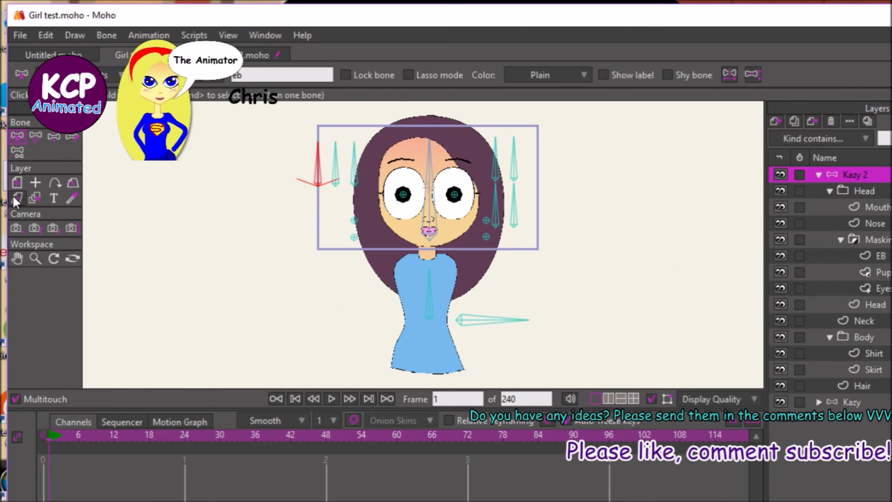
pyautogui.click(35, 136)
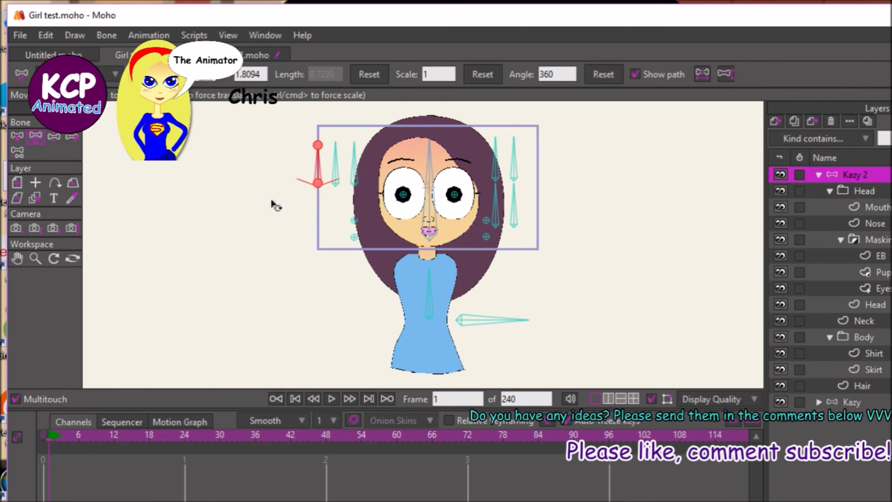
pyautogui.moveTo(354, 238); pyautogui.dragTo(372, 240)
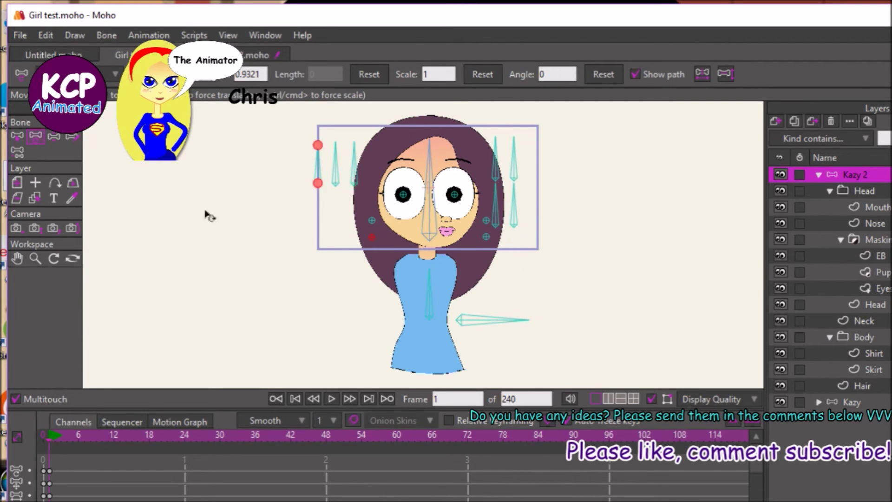
pyautogui.click(20, 135)
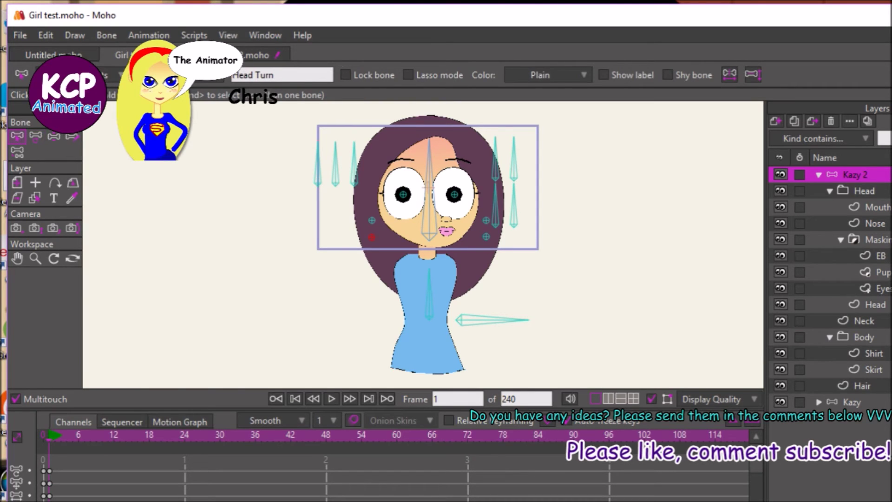
# Set the Hair pin bone's position control bone to Head Turn with both multipliers at -1
pyautogui.click(79, 75)
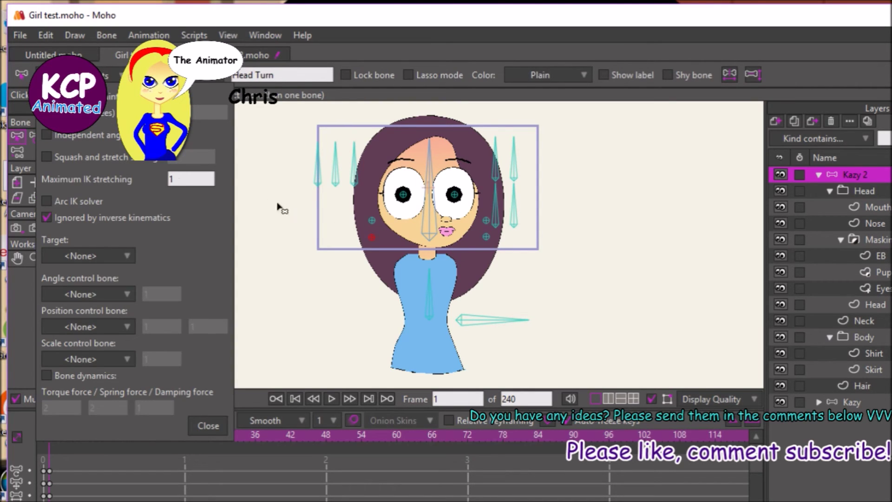
pyautogui.click(484, 224)
pyautogui.click(128, 328)
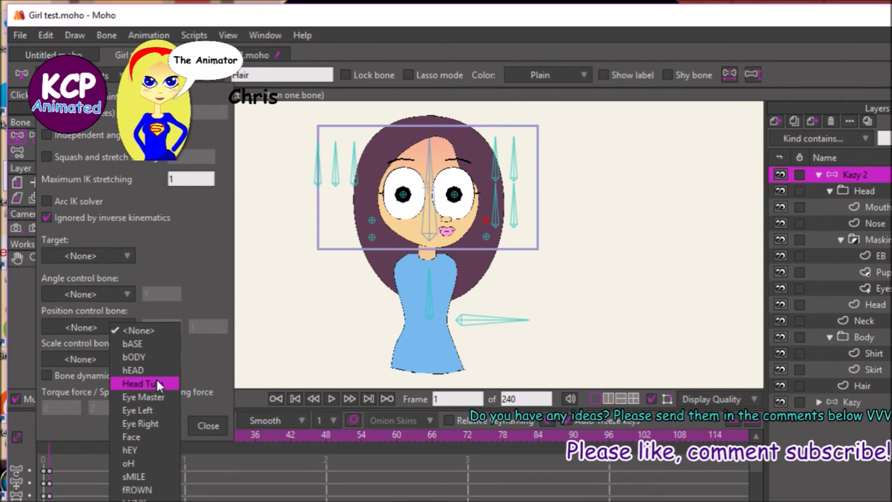
pyautogui.click(144, 384)
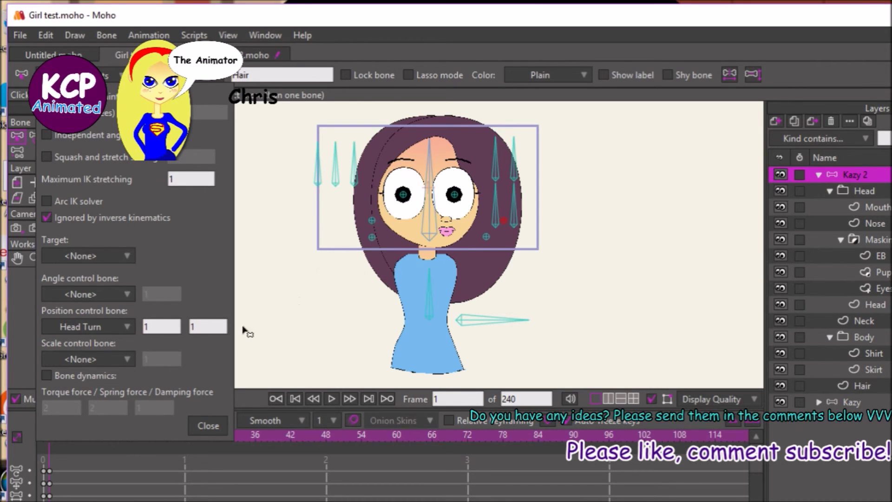
pyautogui.doubleClick(153, 328)
pyautogui.write('-1')
pyautogui.press('Tab')
pyautogui.write('-1')
pyautogui.press('Return')
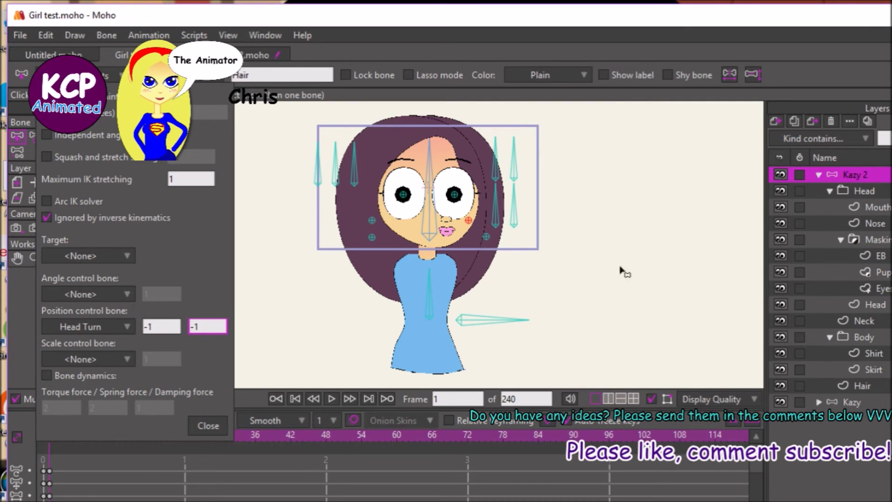
# Hide the Kazy layer and set both of the Hair bone's position control multipliers to -1.25
pyautogui.click(780, 401)
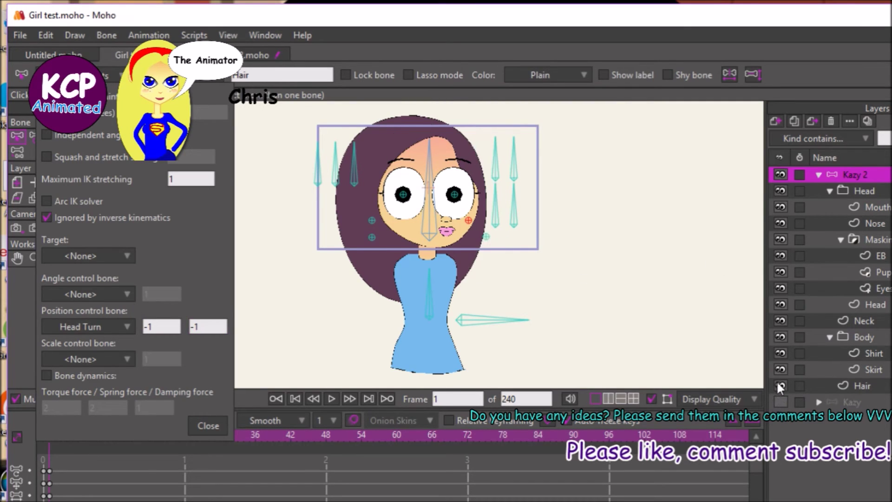
pyautogui.click(161, 329)
pyautogui.write('.25')
pyautogui.press('Tab')
pyautogui.press('BackSpace')
pyautogui.write('-1.25')
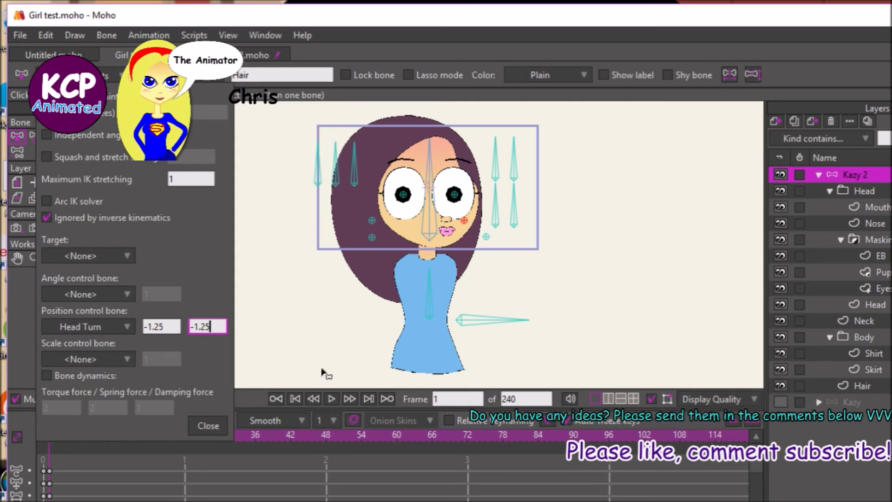
pyautogui.click(207, 426)
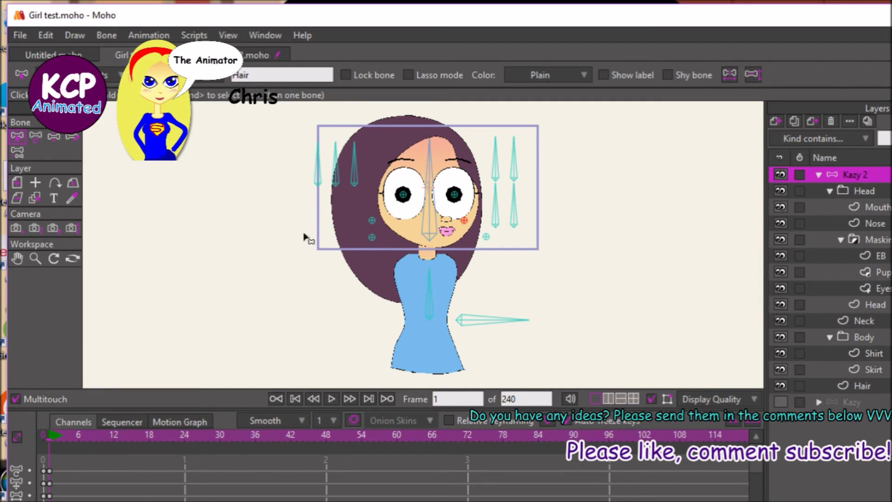
# Set the Face pin bone's position control bone to Head Turn, keeping the default multipliers
pyautogui.click(491, 236)
pyautogui.click(103, 69)
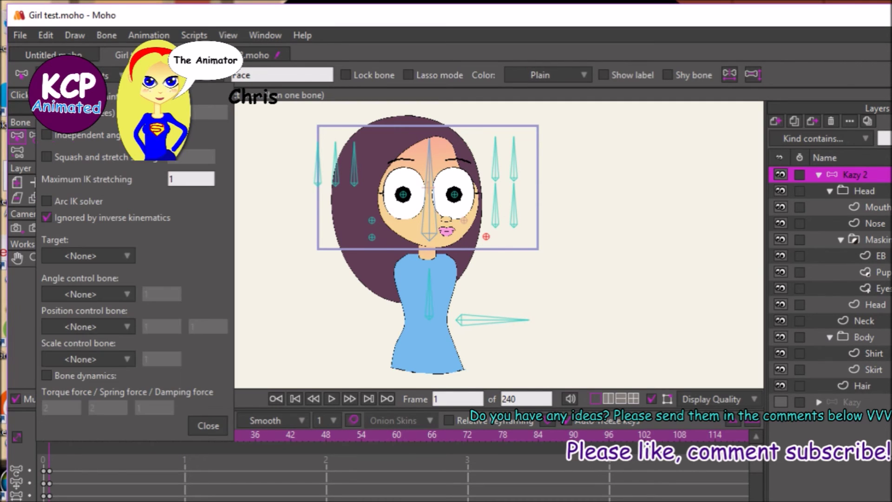
pyautogui.click(99, 326)
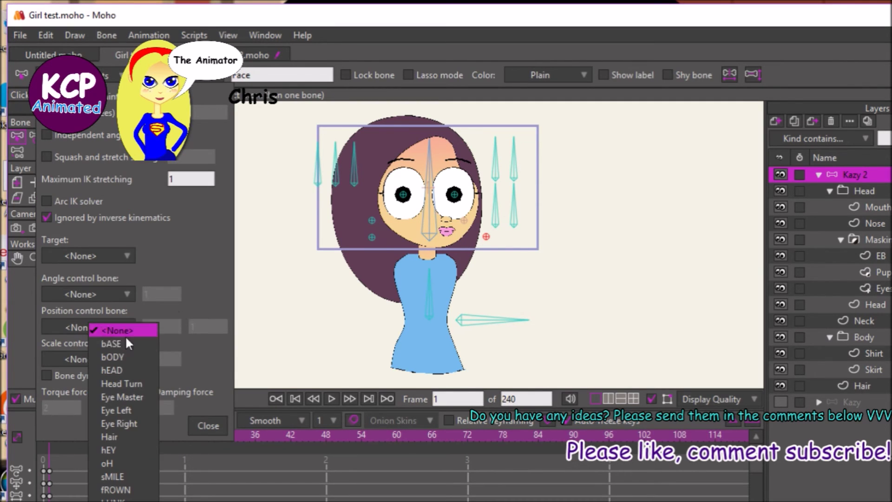
pyautogui.click(141, 382)
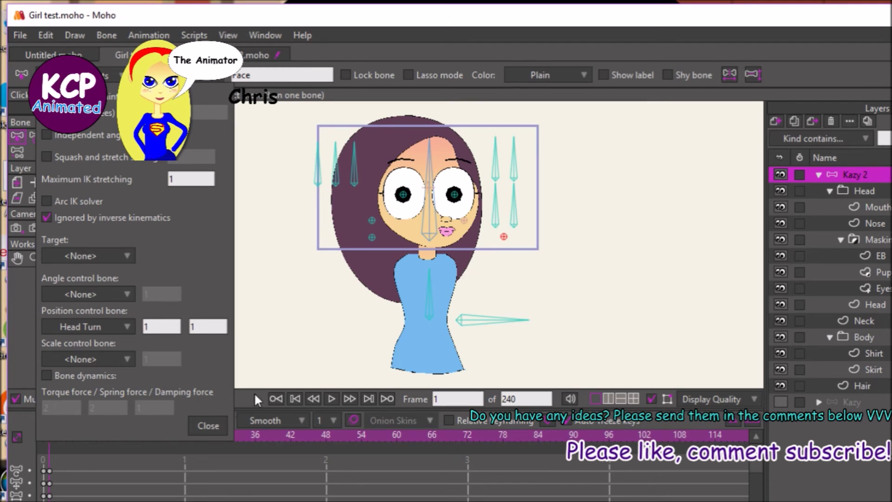
pyautogui.click(215, 424)
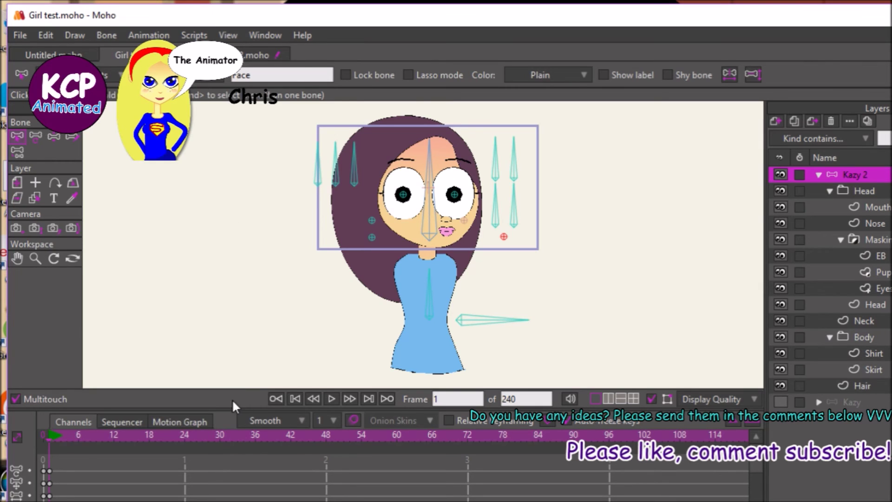
# At frame 0, bind all points of the Eyes layer to the Face bone
pyautogui.press('Left')
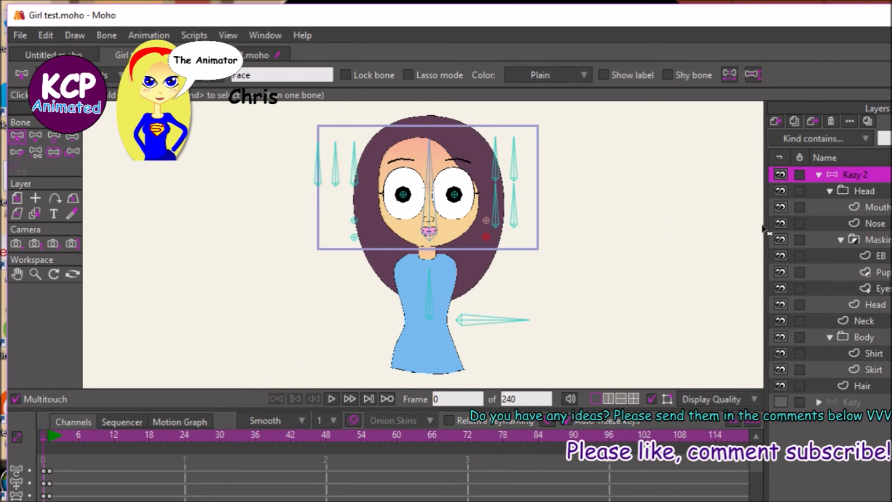
pyautogui.click(818, 284)
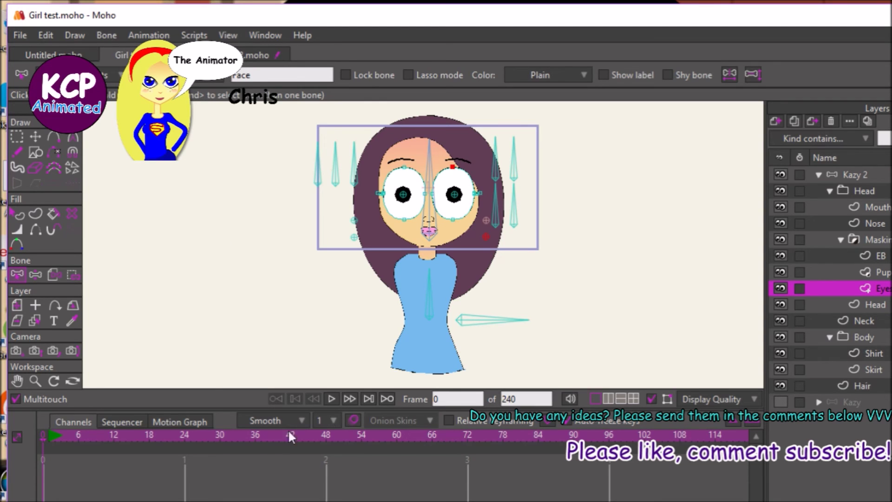
pyautogui.click(72, 275)
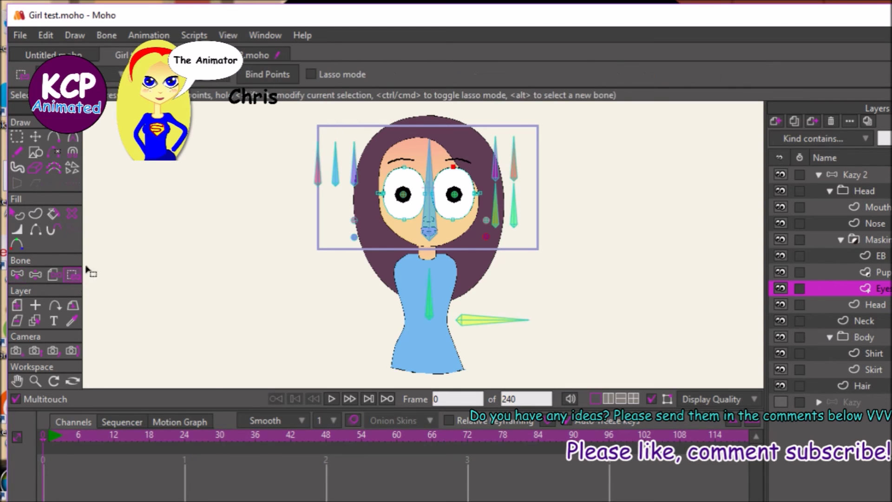
pyautogui.hotkey('ctrl', 'a')
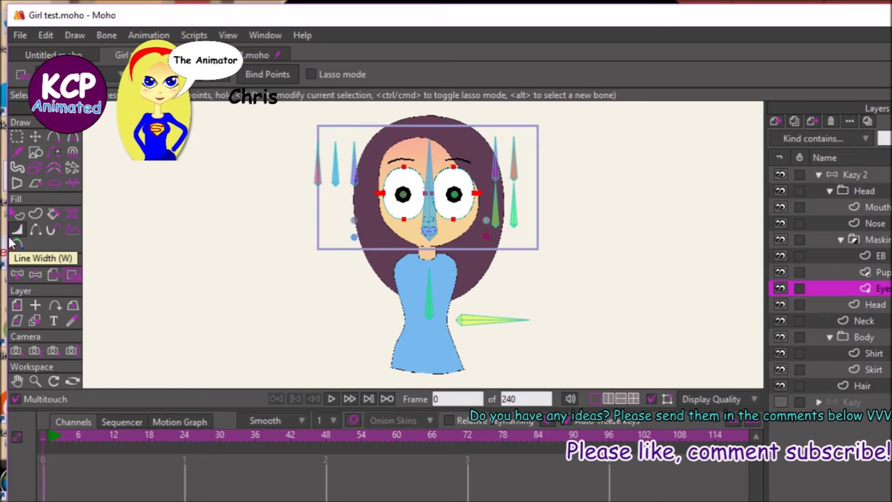
pyautogui.click(270, 72)
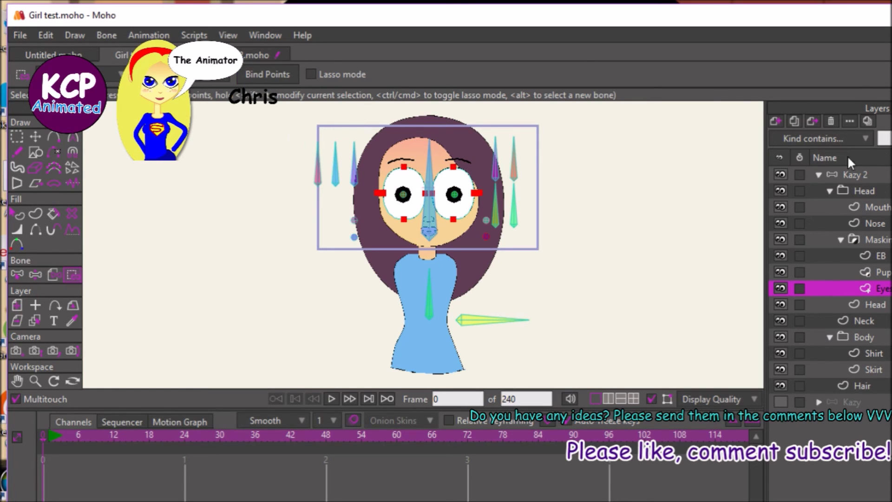
# Return to the Kazy 2 layer at frame 1 and set both of the Face bone's position control multipliers to .5
pyautogui.click(869, 174)
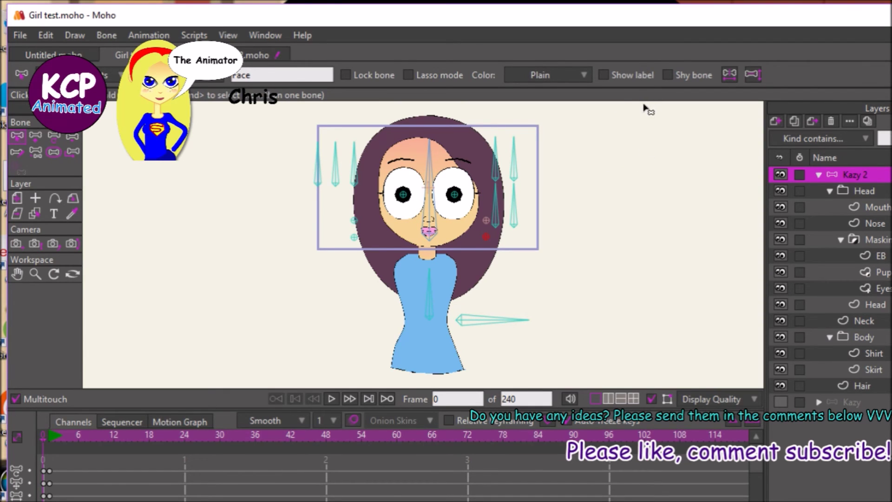
pyautogui.hotkey('ctrl', 'Right')
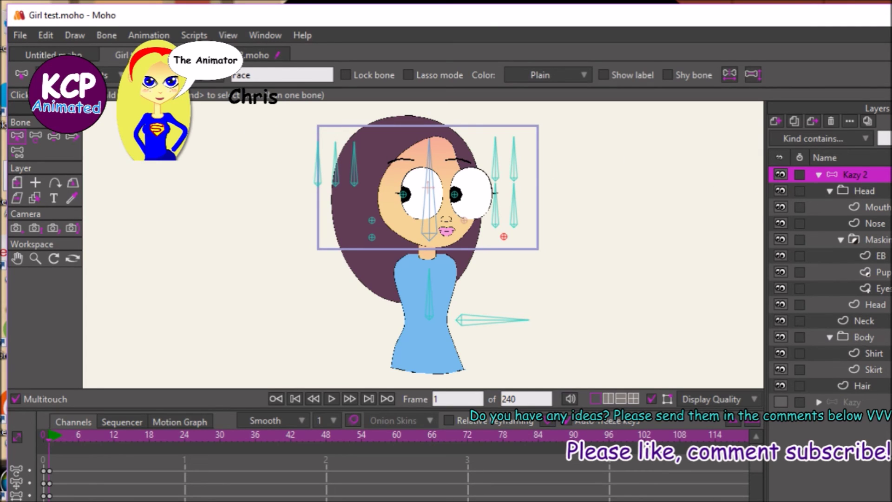
pyautogui.click(104, 75)
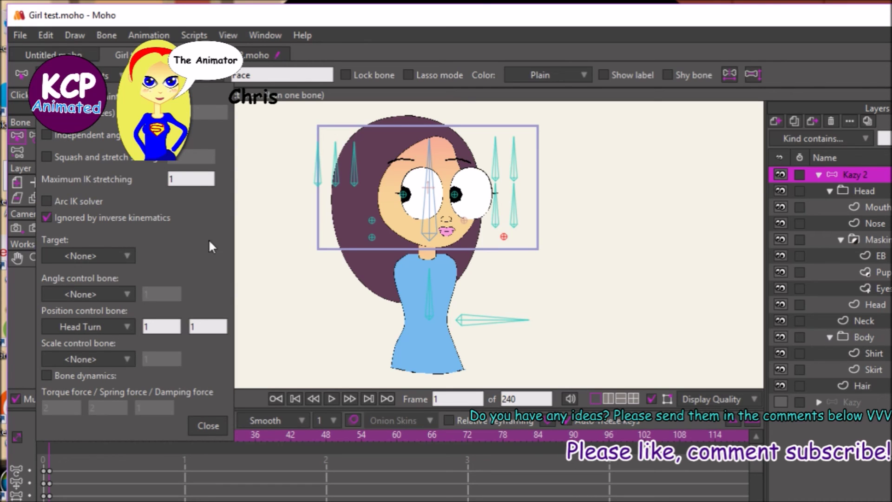
pyautogui.click(160, 326)
pyautogui.write('.5')
pyautogui.press('Tab')
pyautogui.write('.5')
pyautogui.press('Return')
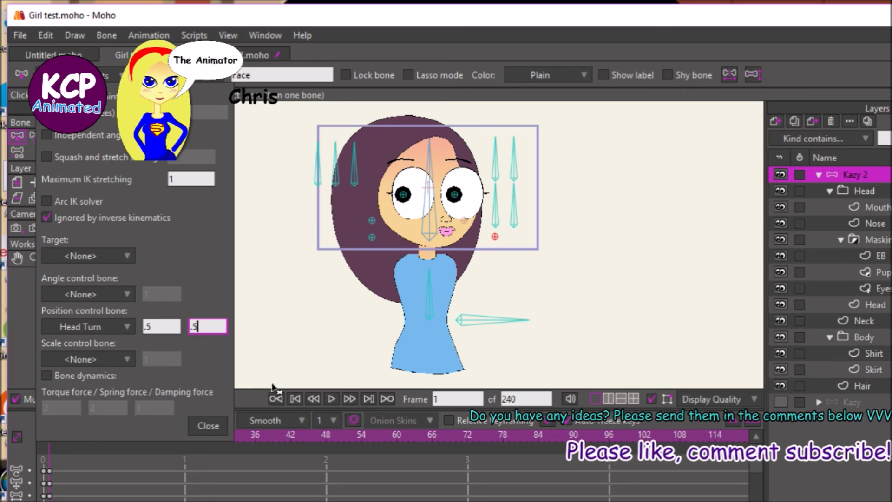
pyautogui.click(209, 426)
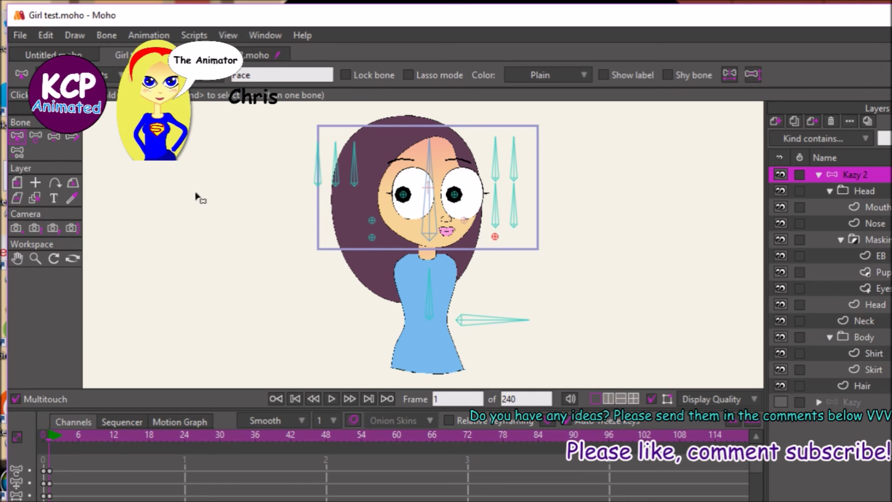
# Test moving the Eye Master and Head Turn pin bones at frame 1, then go back to frame 0
pyautogui.click(34, 135)
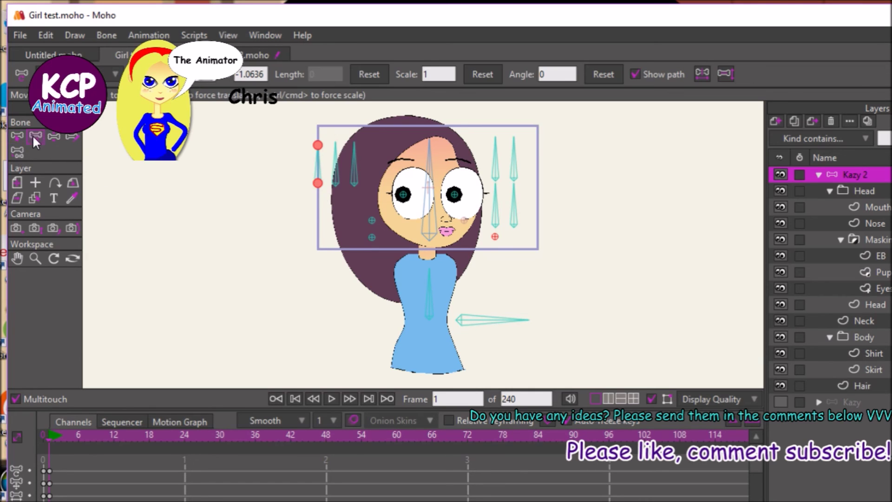
pyautogui.click(372, 217)
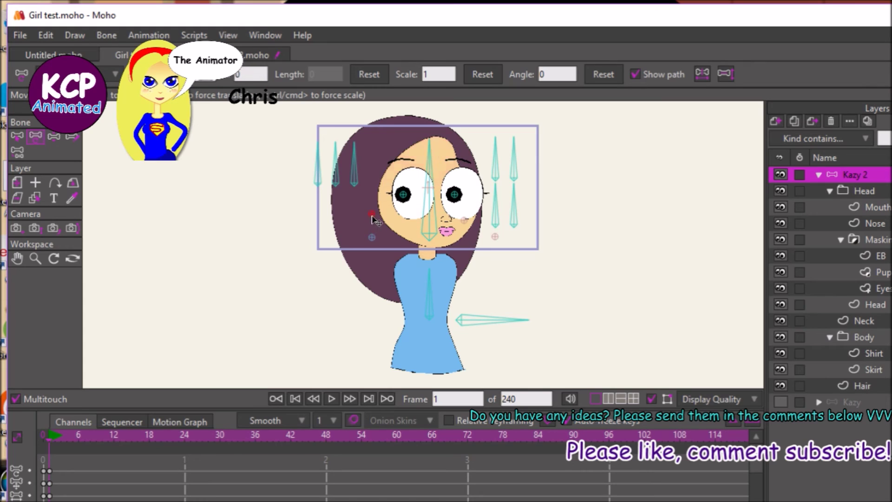
pyautogui.moveTo(373, 237)
pyautogui.mouseDown()
pyautogui.moveTo(365, 224)
pyautogui.moveTo(354, 228)
pyautogui.moveTo(372, 247)
pyautogui.moveTo(361, 243)
pyautogui.moveTo(354, 255)
pyautogui.moveTo(354, 247)
pyautogui.mouseUp()
pyautogui.click(314, 396)
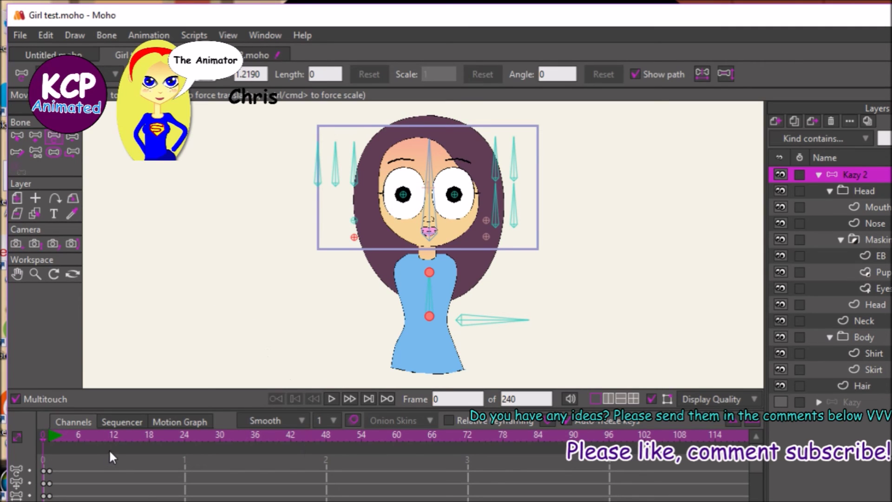
# Delete the test keyframes at the start of the Kazy 2 timeline
pyautogui.moveTo(58, 481); pyautogui.dragTo(46, 501)
pyautogui.press('Delete')
pyautogui.click(169, 262)
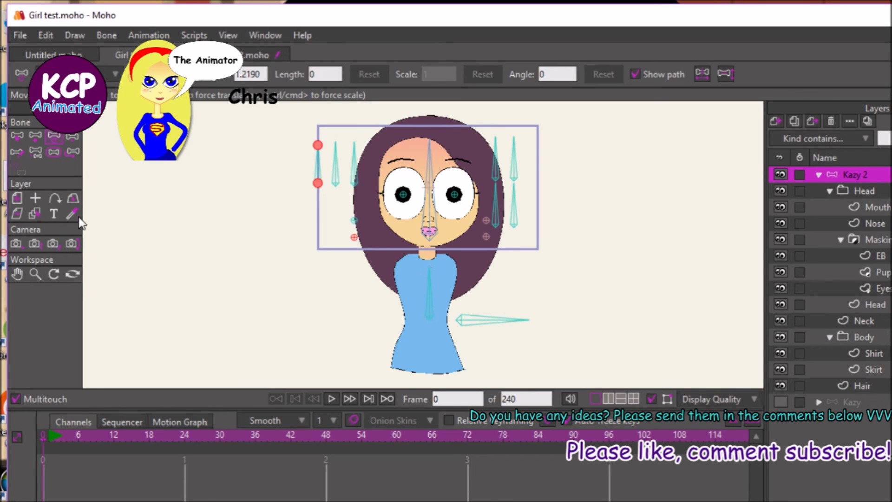
# Reparent the Eye Left and Eye Right pin bones to the Eye Master bone beside the face
pyautogui.click(16, 136)
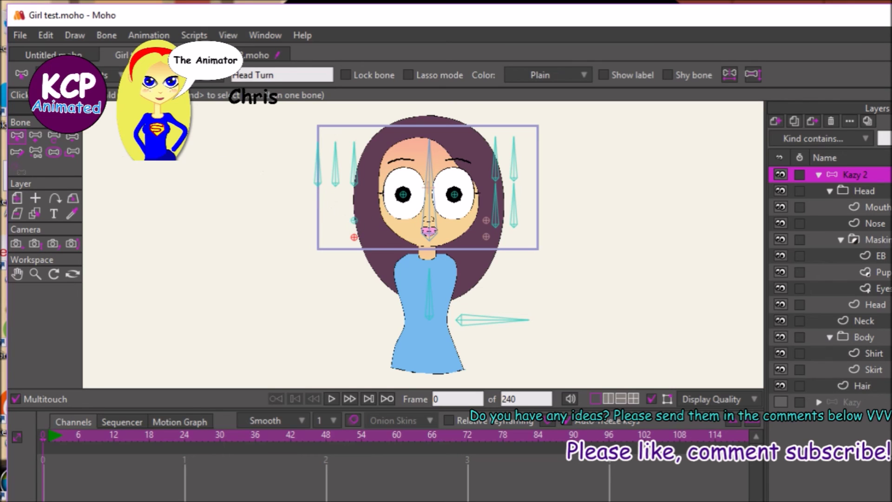
pyautogui.click(34, 151)
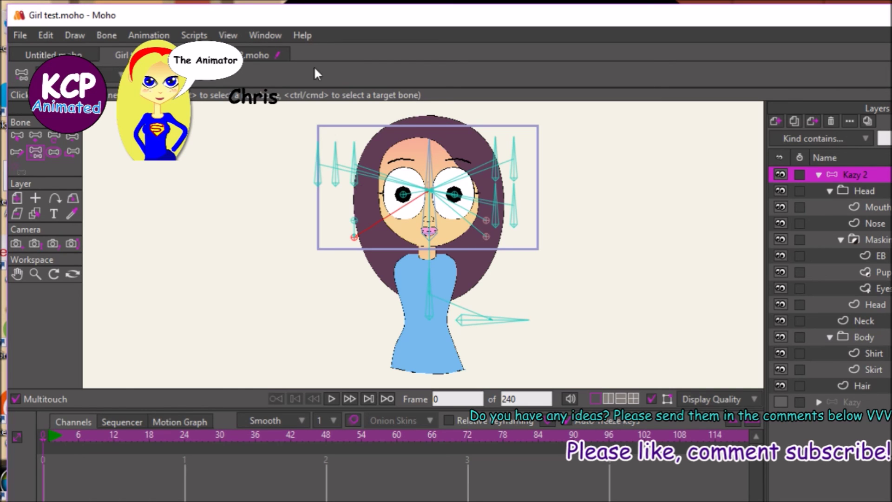
pyautogui.click(403, 195)
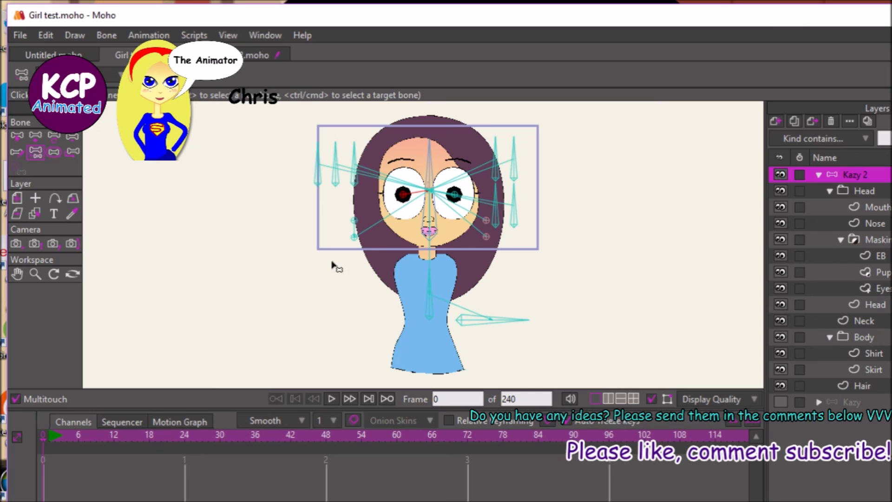
pyautogui.click(354, 222)
pyautogui.click(381, 222)
pyautogui.click(453, 195)
pyautogui.click(354, 222)
pyautogui.click(403, 195)
pyautogui.click(354, 221)
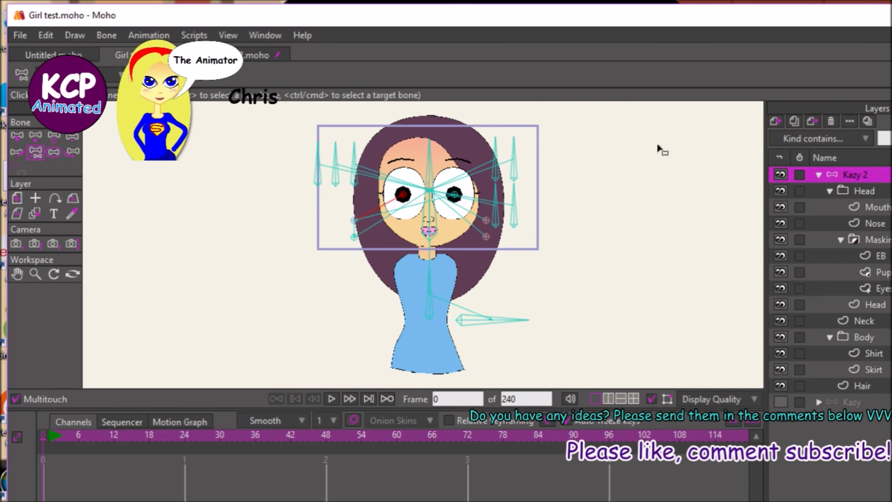
# At frame 1, test the head turn by moving the Head Turn bone around, and shift the Eye Master bone slightly left
pyautogui.hotkey('ctrl', 'Right')
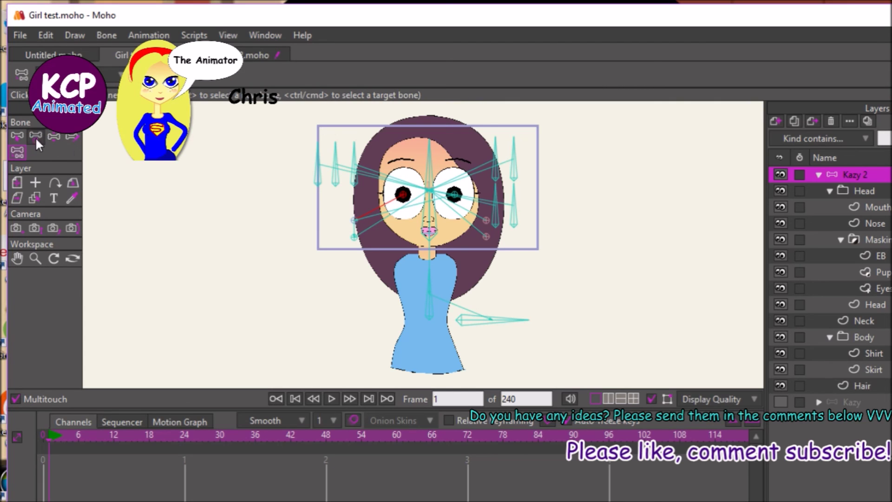
pyautogui.click(36, 136)
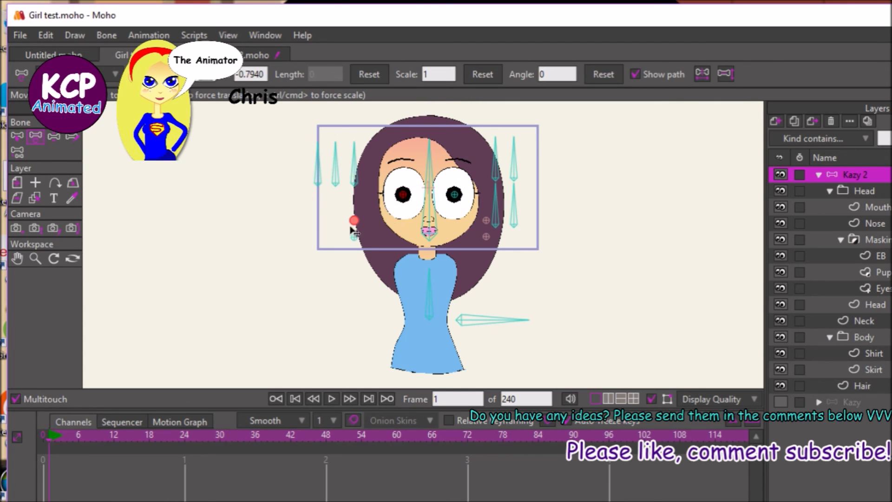
pyautogui.moveTo(354, 241); pyautogui.dragTo(358, 214)
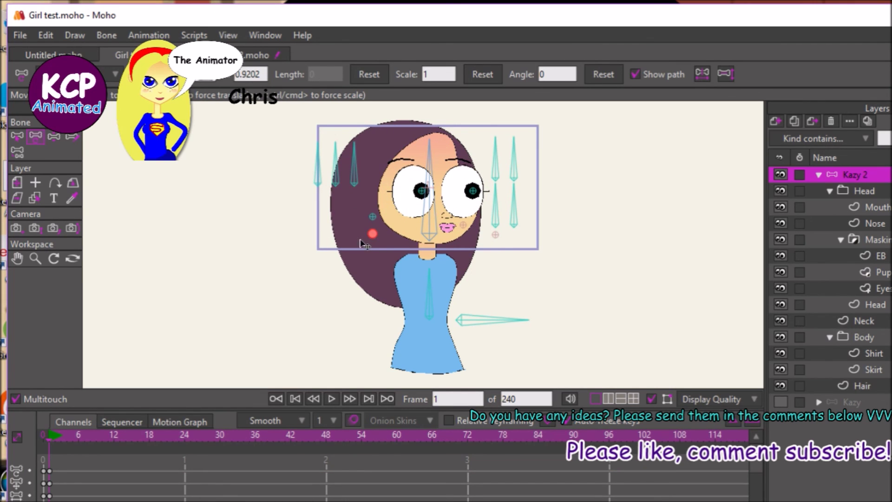
pyautogui.moveTo(374, 240); pyautogui.dragTo(482, 223)
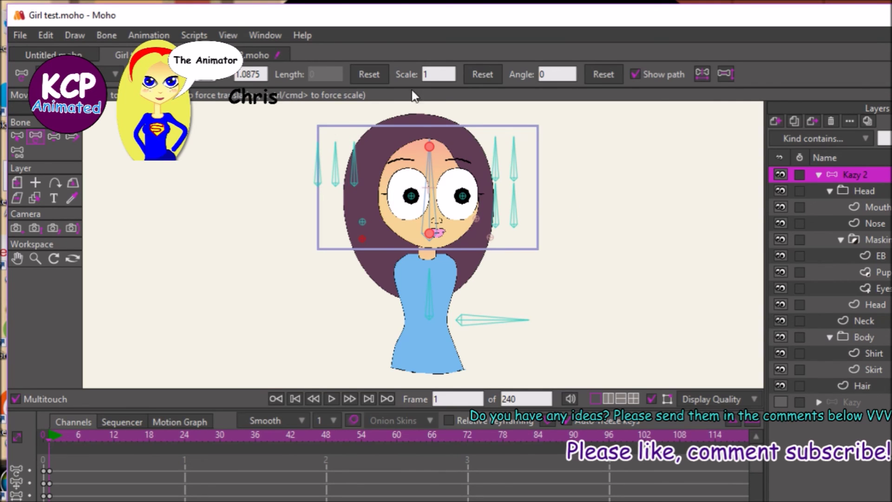
pyautogui.moveTo(362, 223); pyautogui.dragTo(345, 224)
# Rotate the control bones to the left of the head to test the eyebrows and eyelids, then select the horizontal bone beside the body
pyautogui.moveTo(316, 173); pyautogui.dragTo(477, 219)
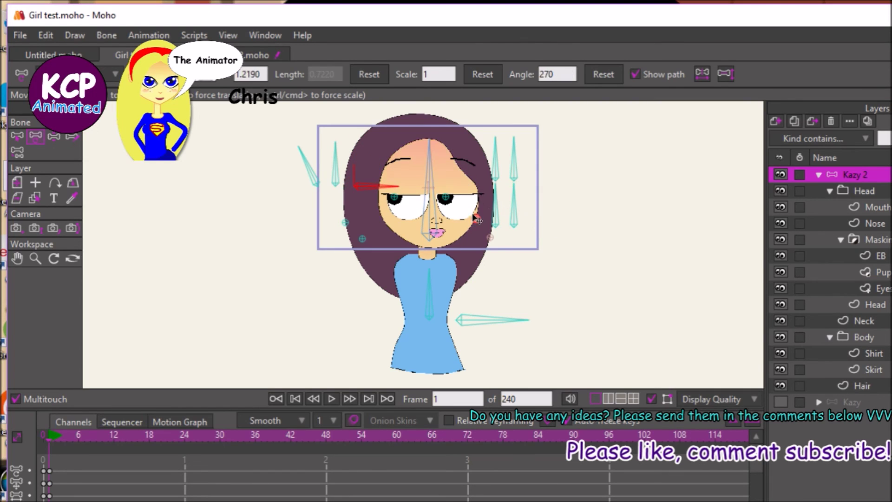
pyautogui.moveTo(379, 184); pyautogui.dragTo(359, 175)
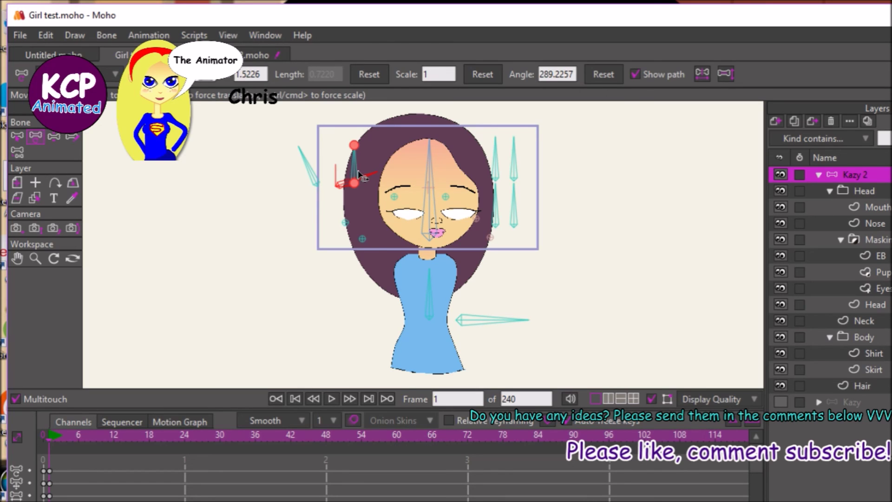
pyautogui.click(514, 170)
pyautogui.click(493, 320)
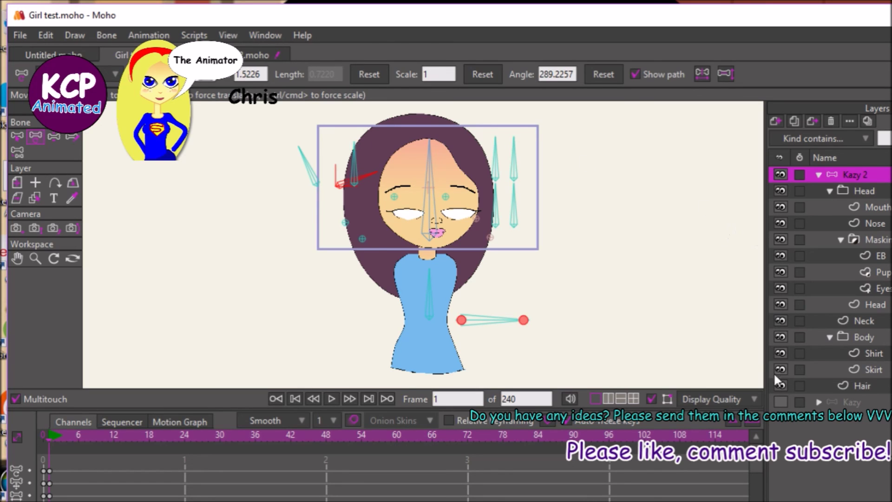